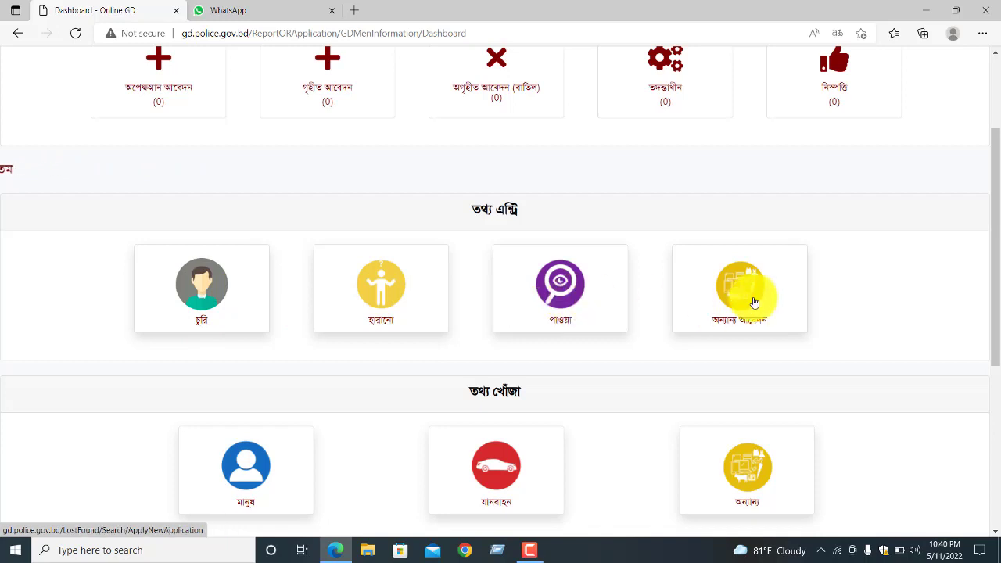
- Choose to report a lost item under হারানো, then pick অন্যান্য (other items)
scroll(682, 306, "down", 1)
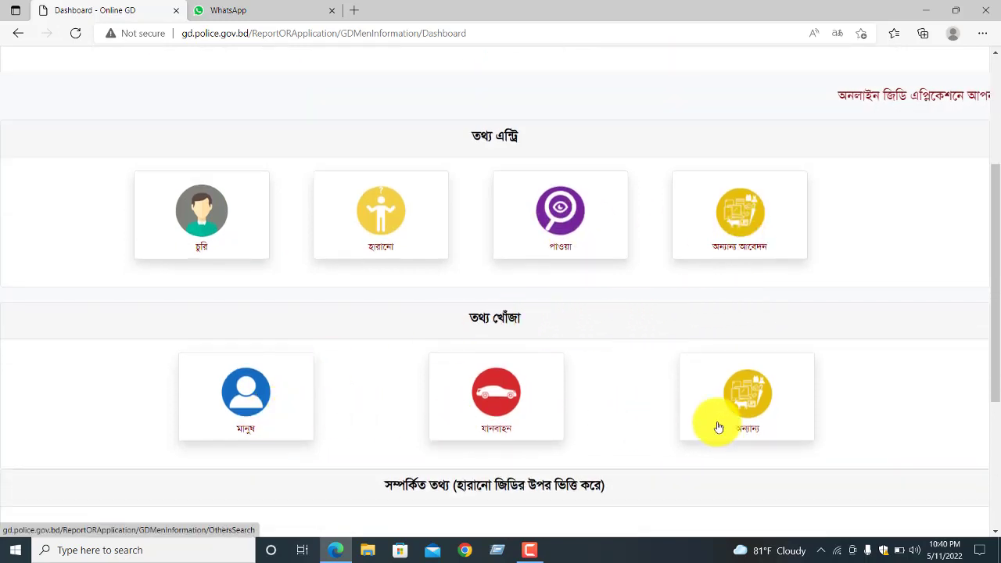
scroll(588, 313, "up", 1)
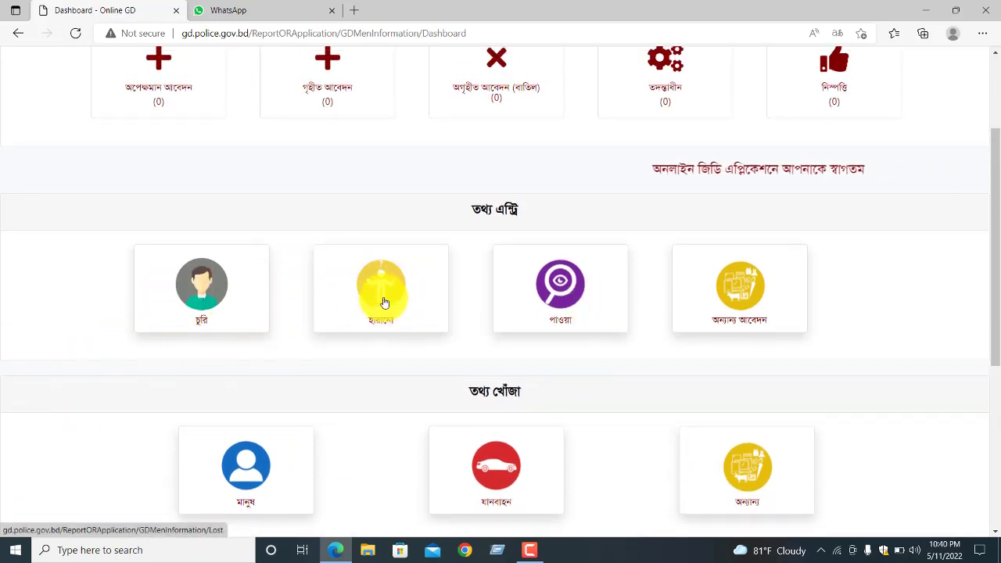
left_click(384, 303)
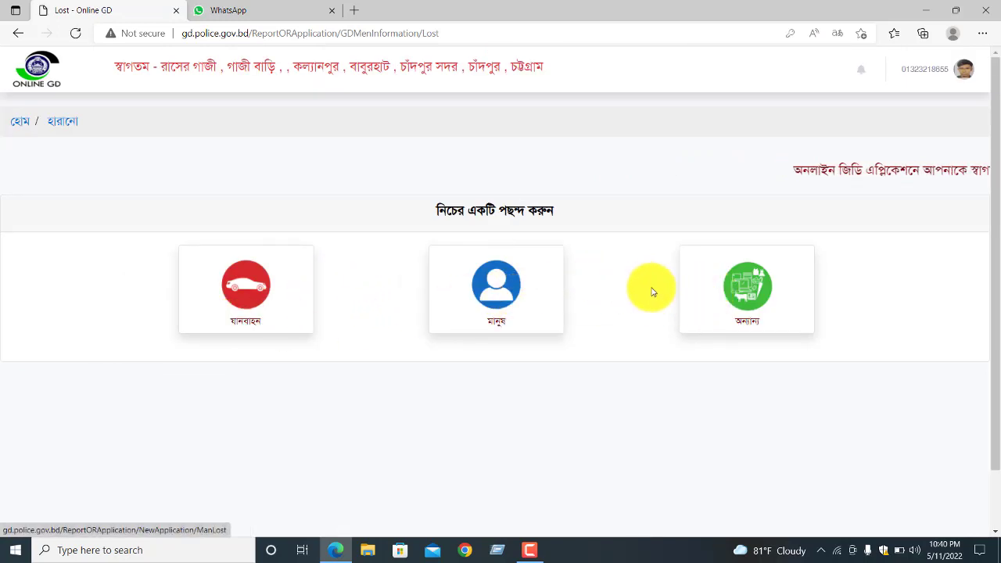
left_click(745, 291)
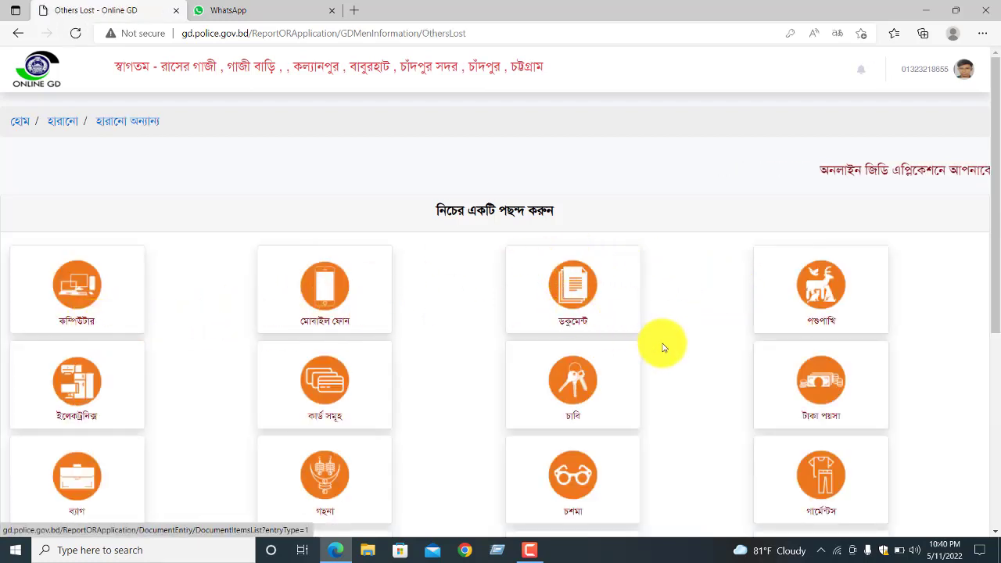
- Pick the ডকুমেন্ট category to list the lost document types
scroll(664, 346, "down", 1)
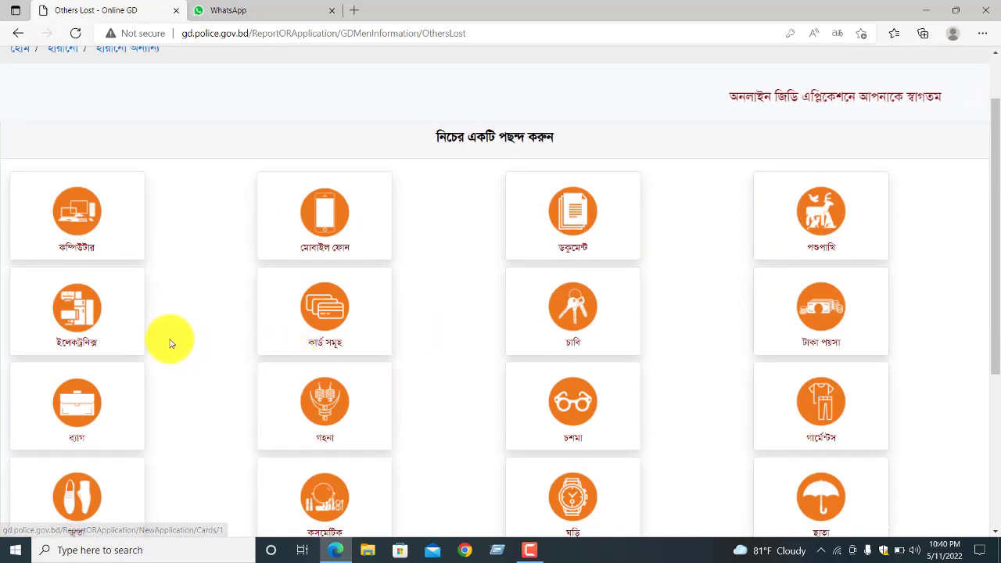
scroll(170, 339, "down", 1)
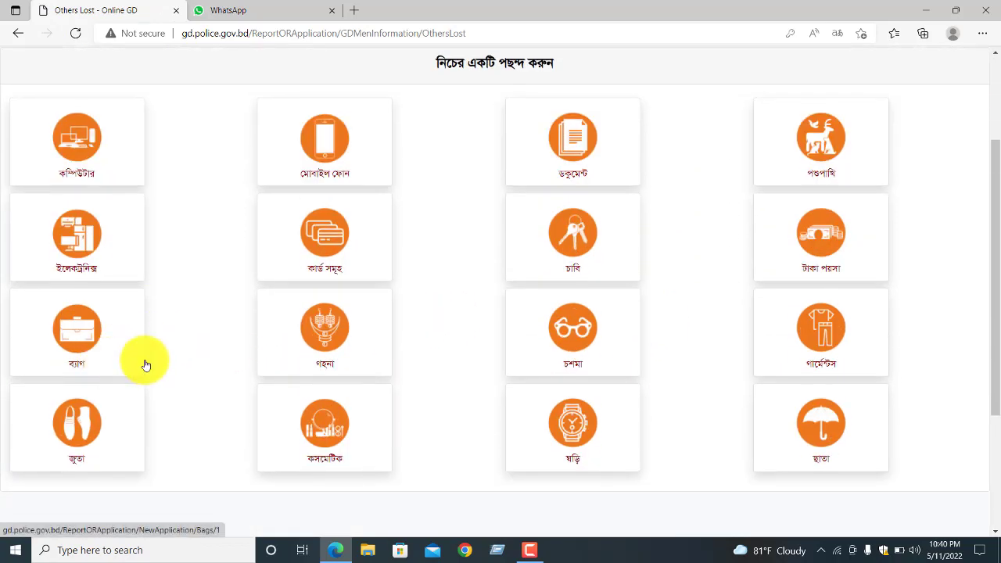
scroll(250, 336, "down", 3)
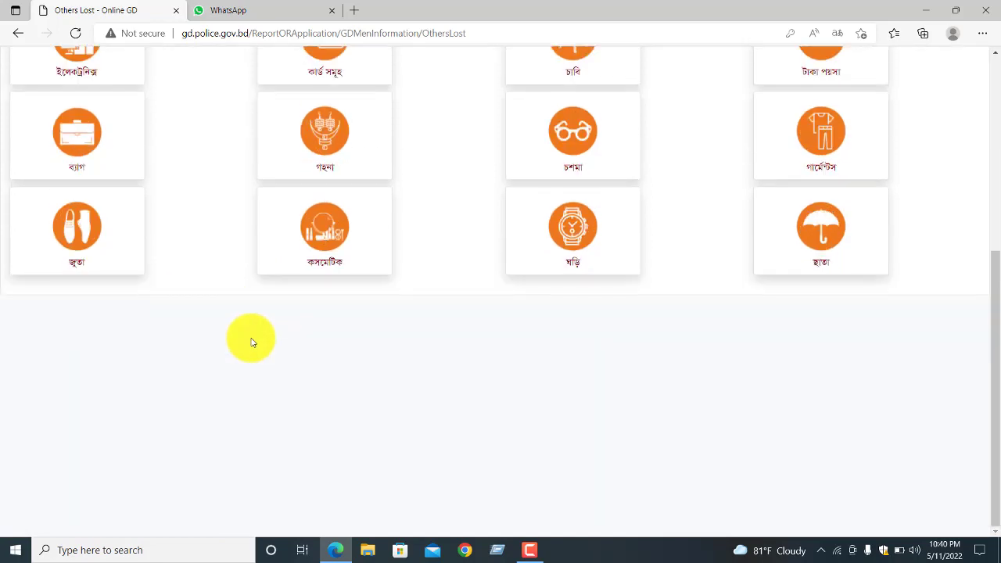
scroll(251, 342, "up", 3)
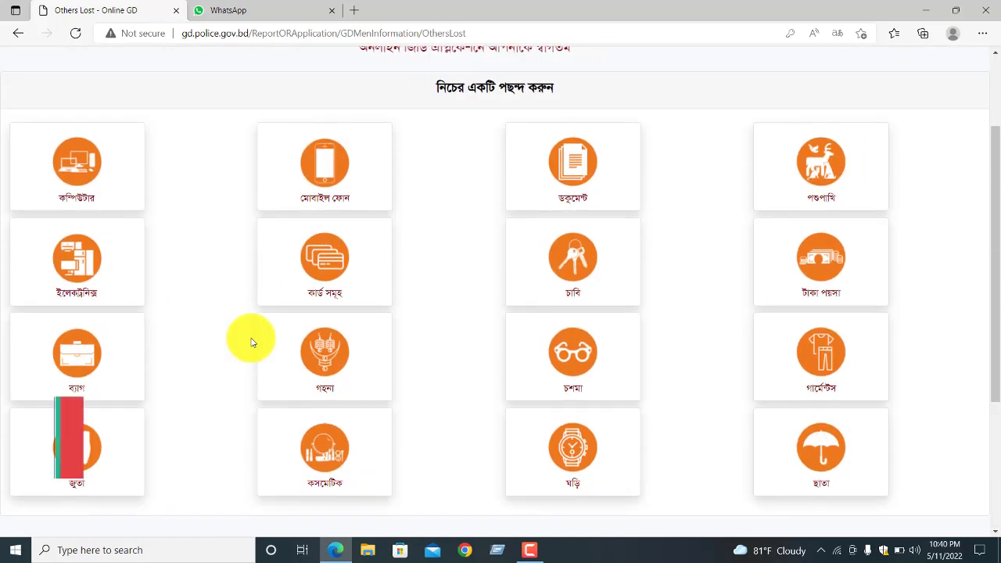
left_click(589, 173)
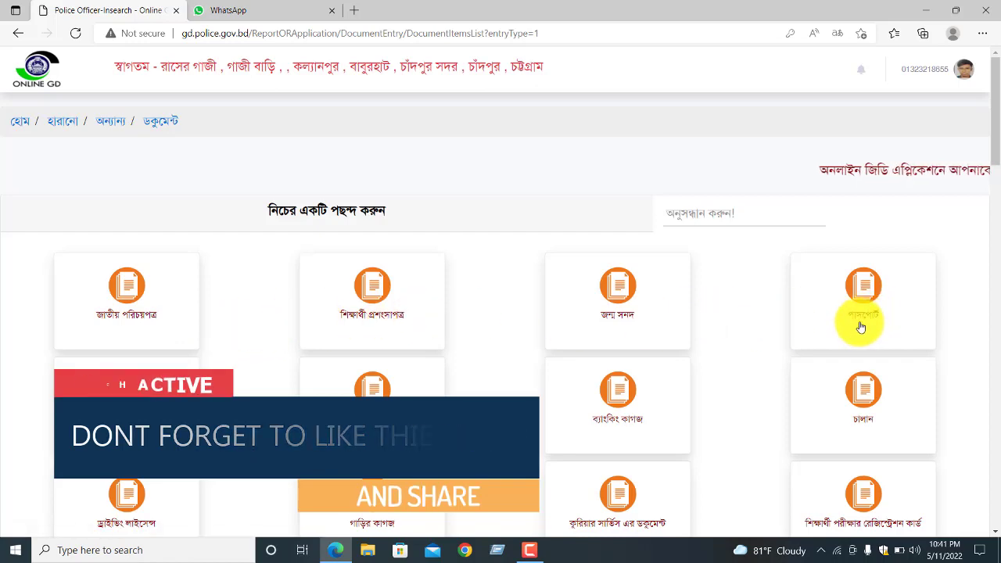
scroll(876, 297, "down", 2)
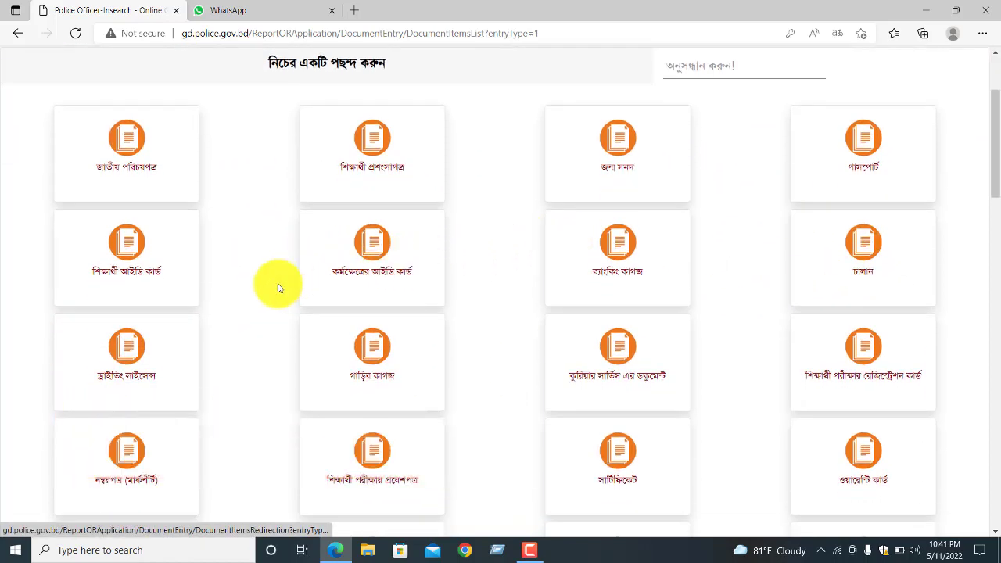
scroll(469, 305, "down", 2)
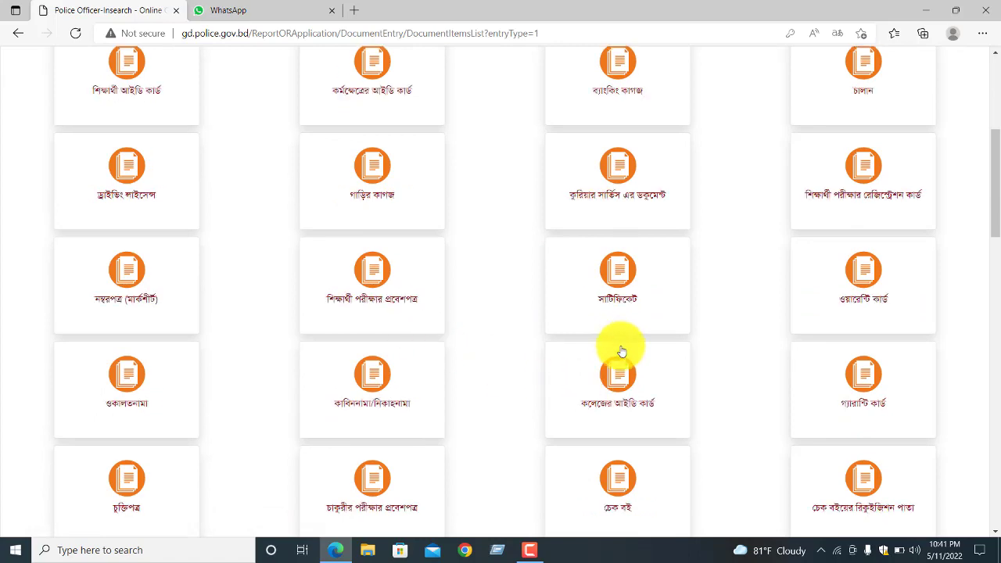
scroll(622, 352, "up", 4)
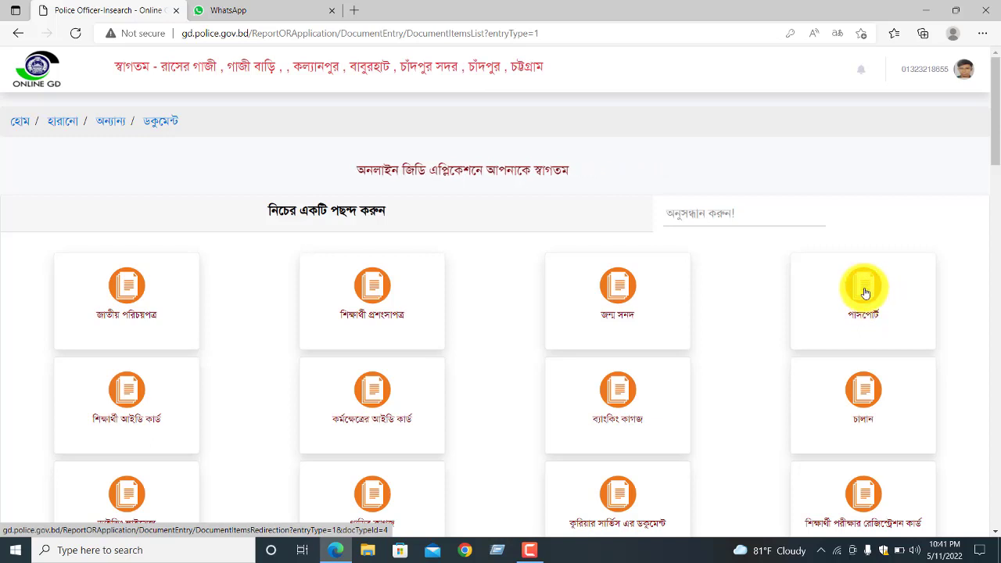
- Start a lost passport report and set the passport category to সবুজ
left_click(865, 292)
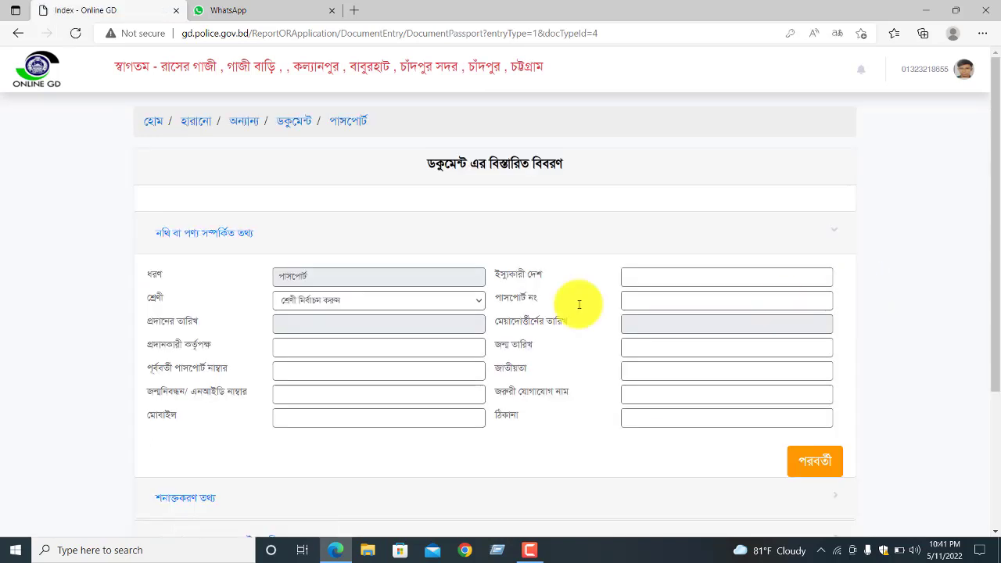
left_click(330, 272)
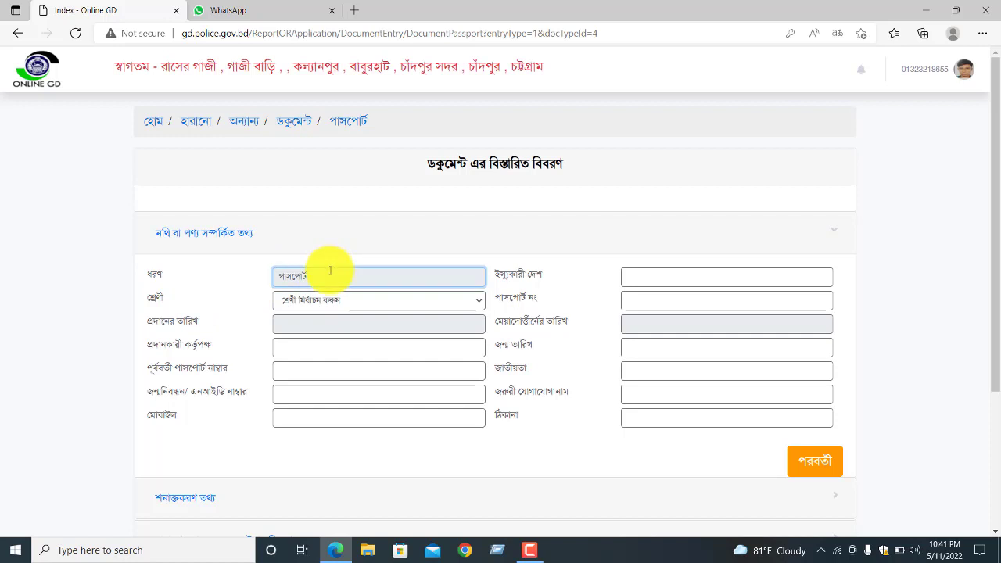
left_click(361, 302)
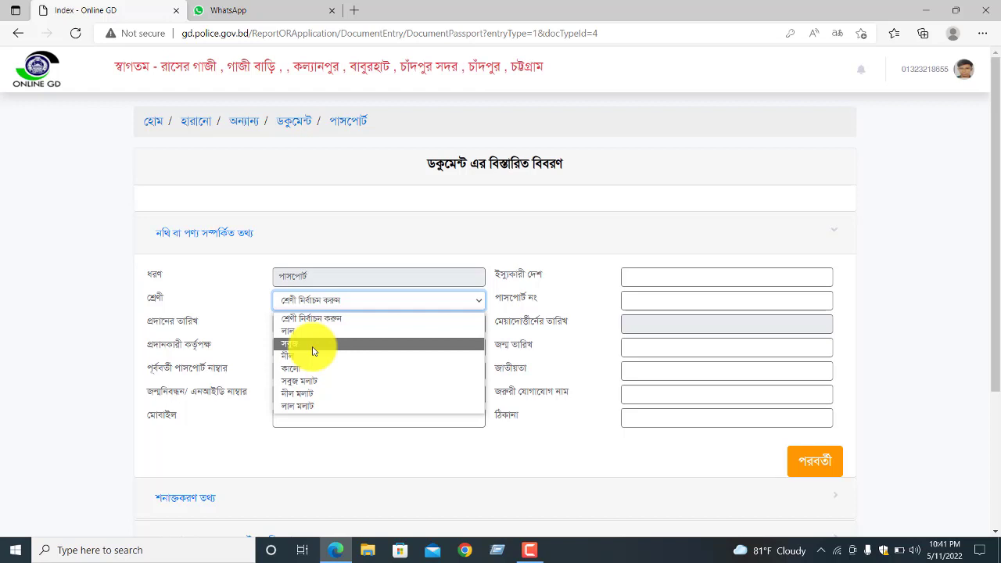
left_click(313, 350)
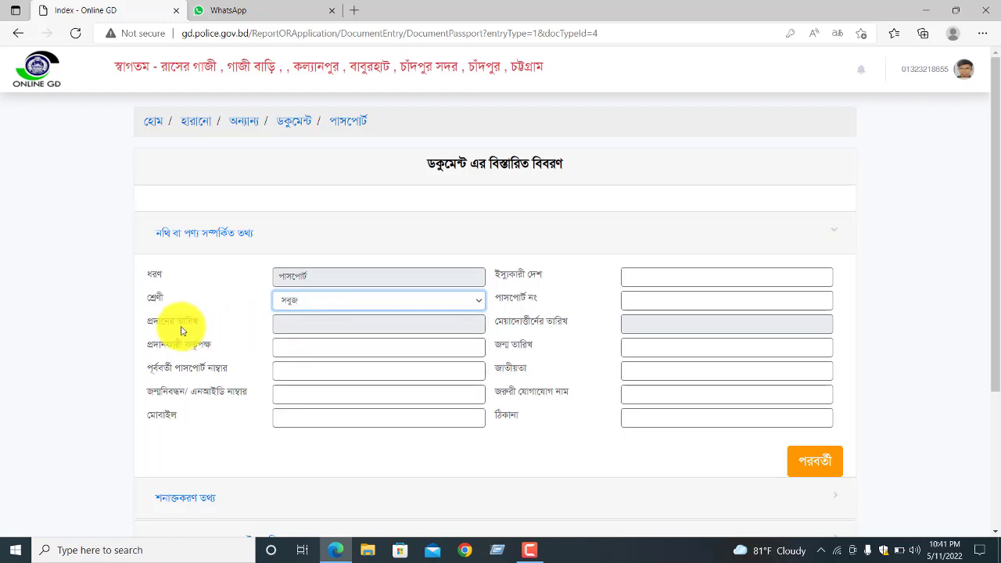
- Set the passport issue date to 5 October 2021 (10/05/2021)
left_click(307, 323)
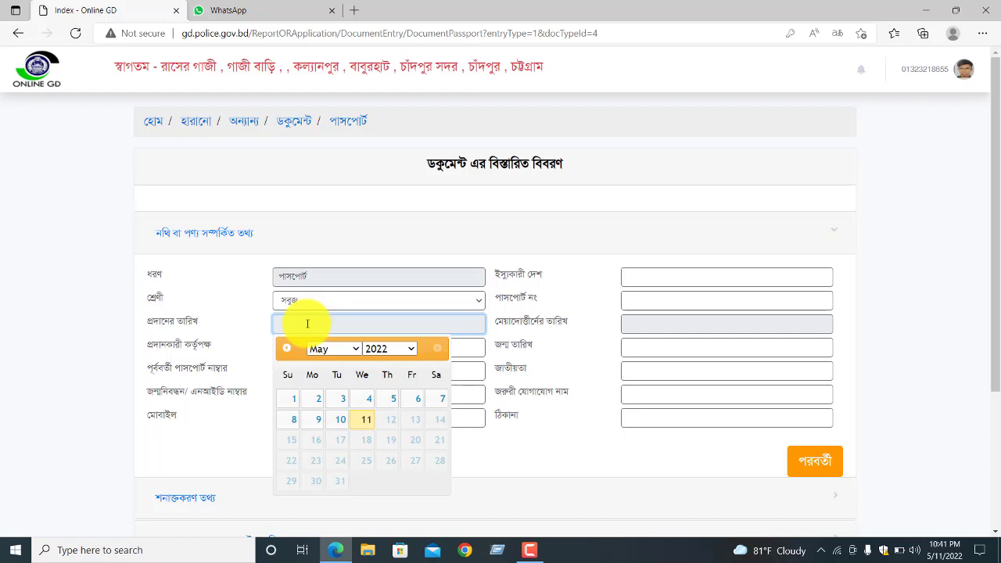
left_click(411, 350)
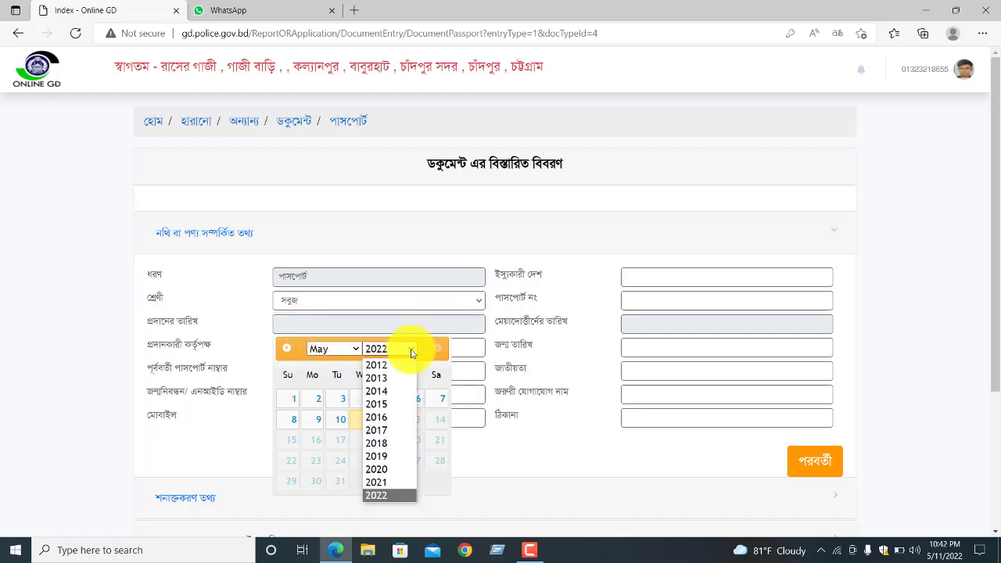
left_click(383, 481)
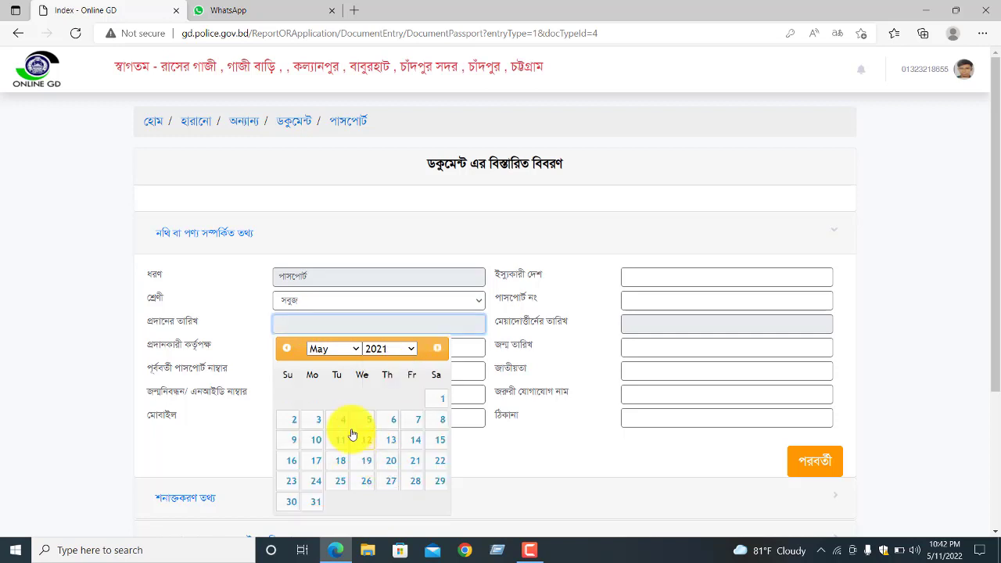
left_click(354, 349)
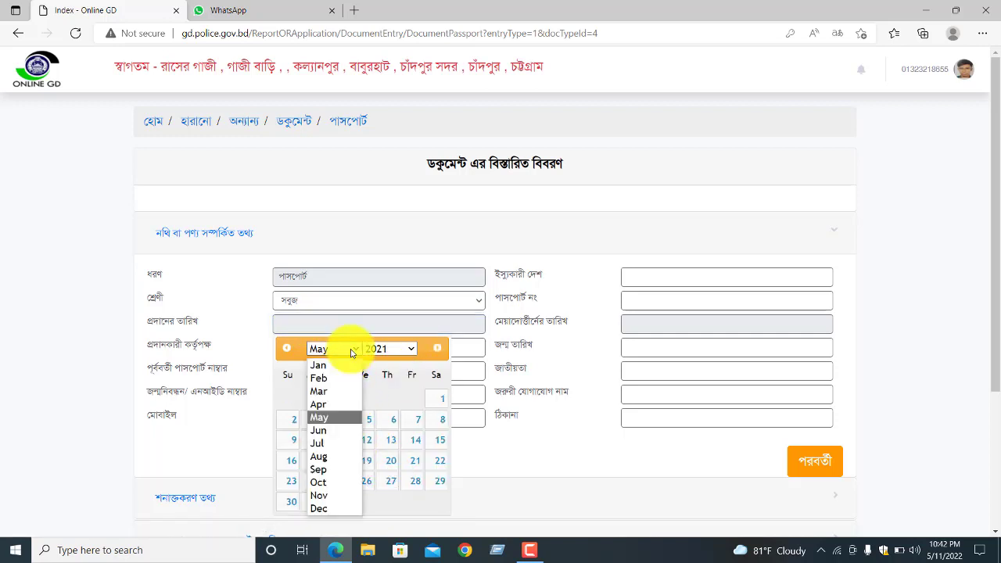
left_click(320, 483)
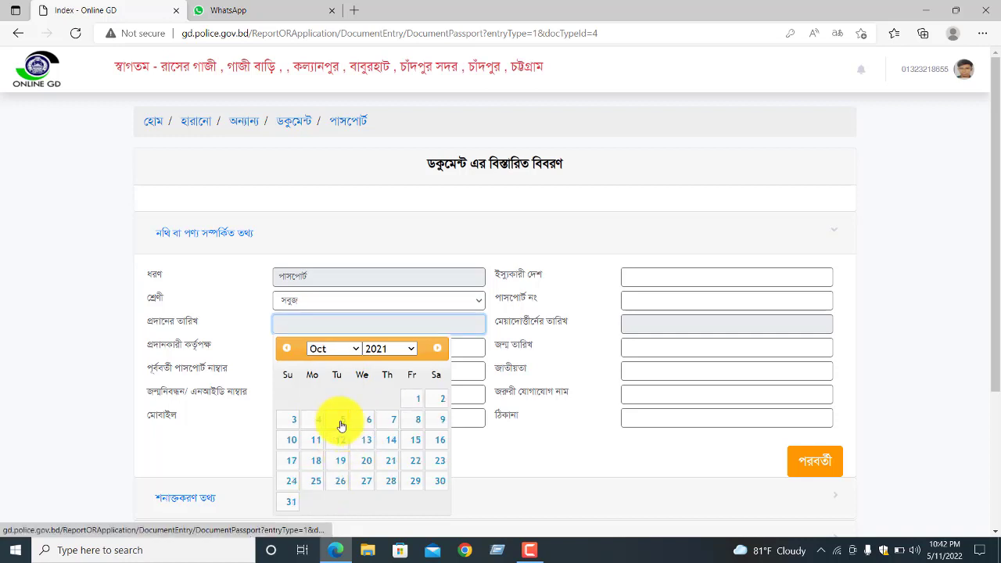
left_click(341, 423)
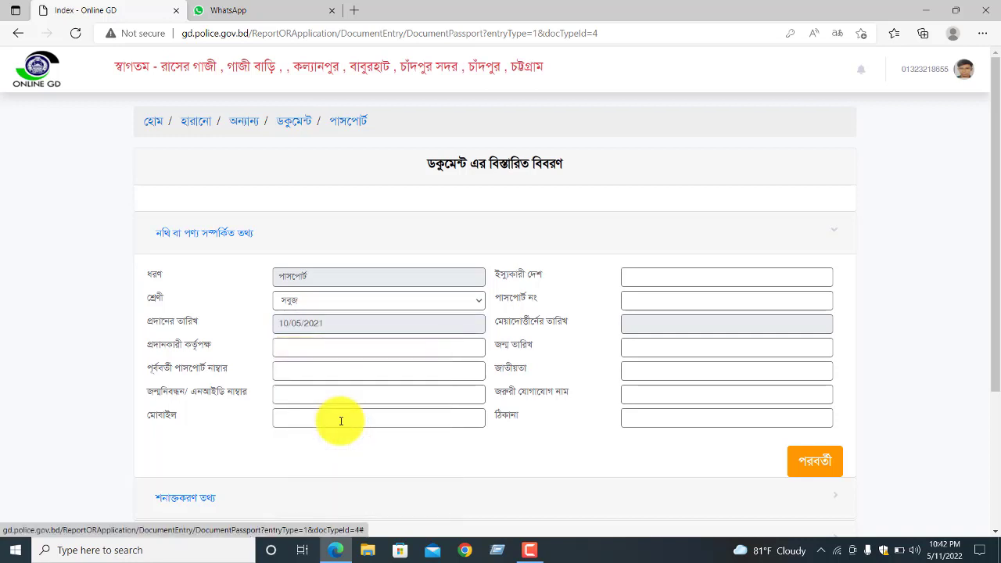
left_click(297, 348)
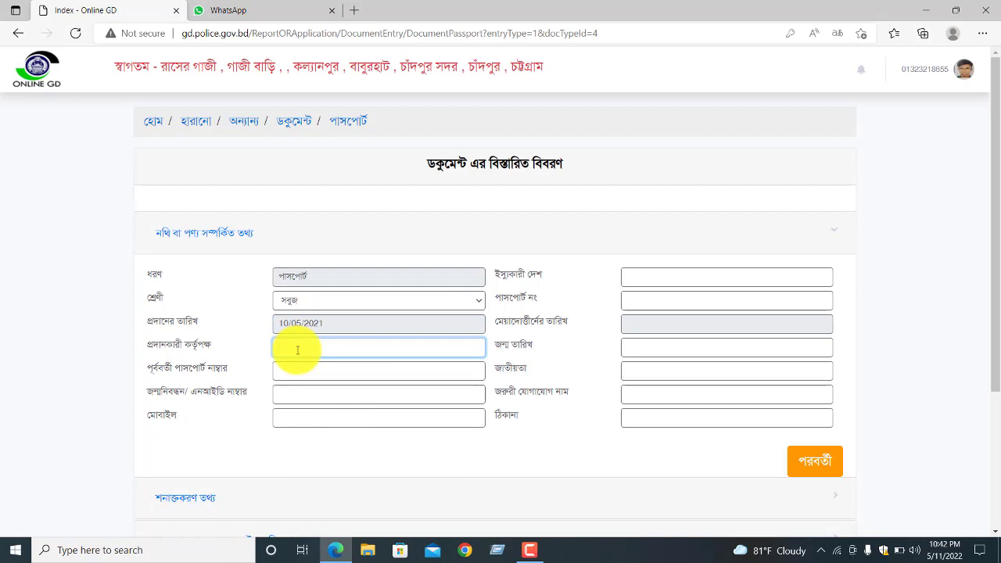
- Enter the issuing authority, birth registration/NID number and mobile number fields
type("a")
type("KA")
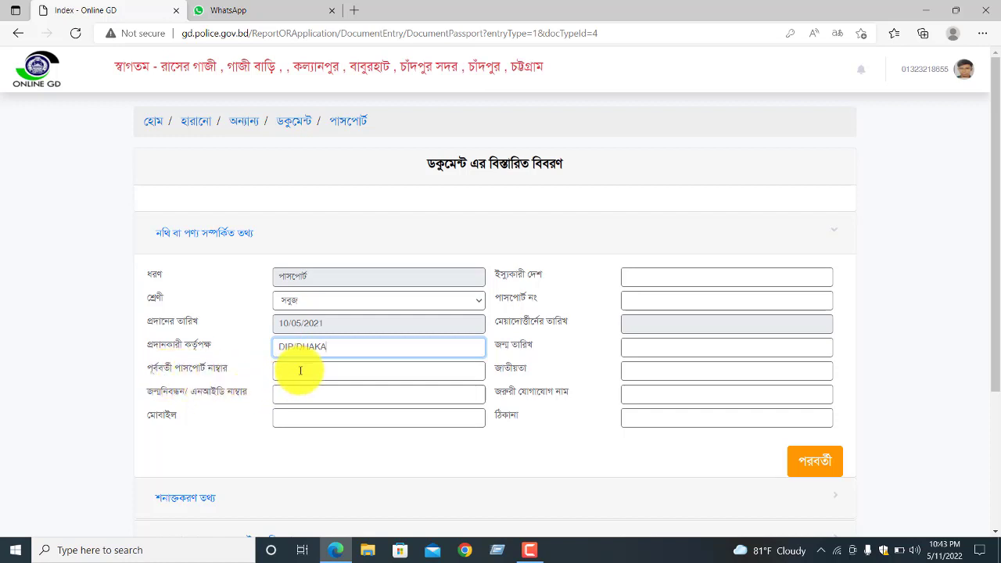
left_click(299, 369)
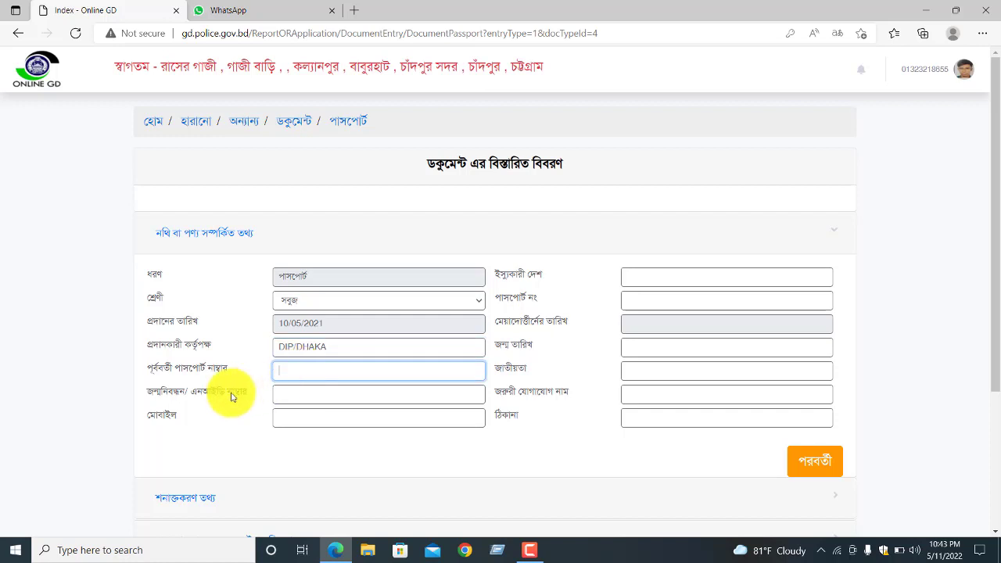
left_click(291, 393)
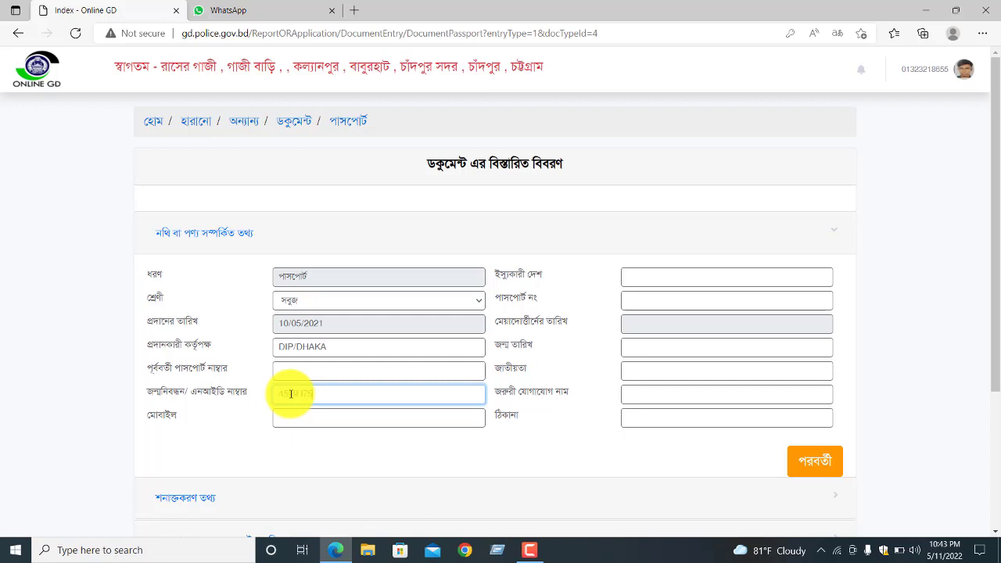
left_click(314, 420)
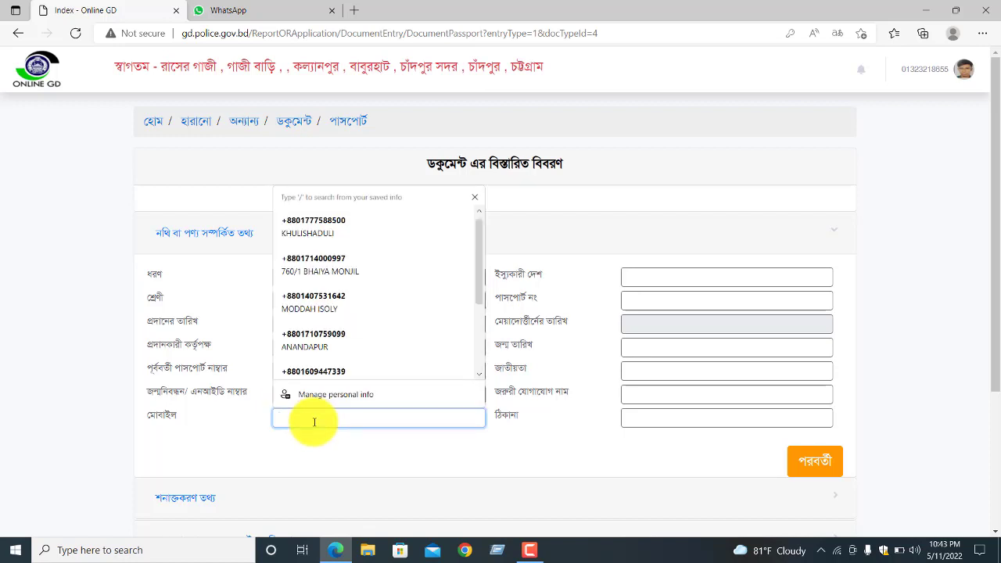
- Set issuing country BANGLADESH, enter the passport number, expiry date and date of birth
left_click(701, 278)
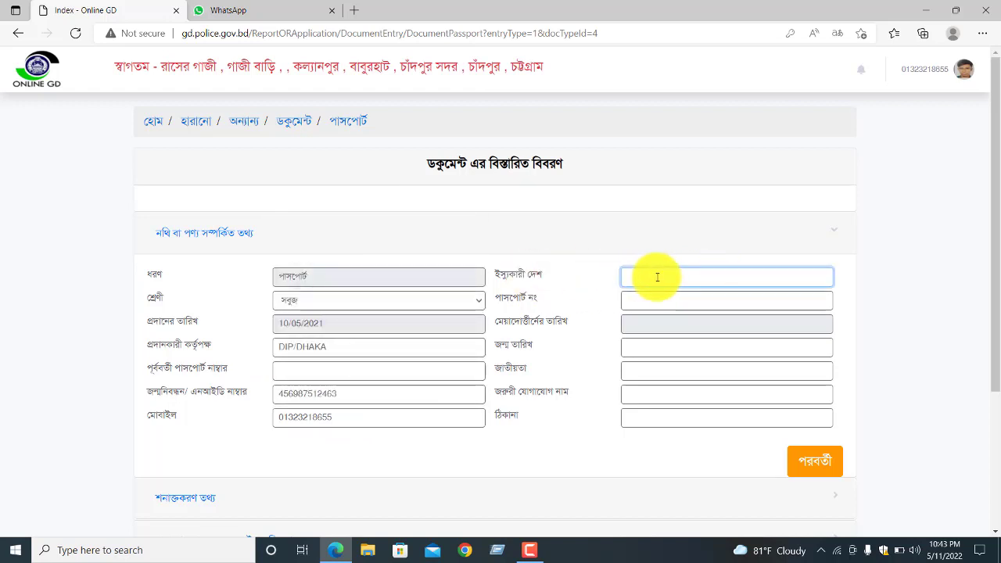
type("BANGLADESH")
left_click(706, 307)
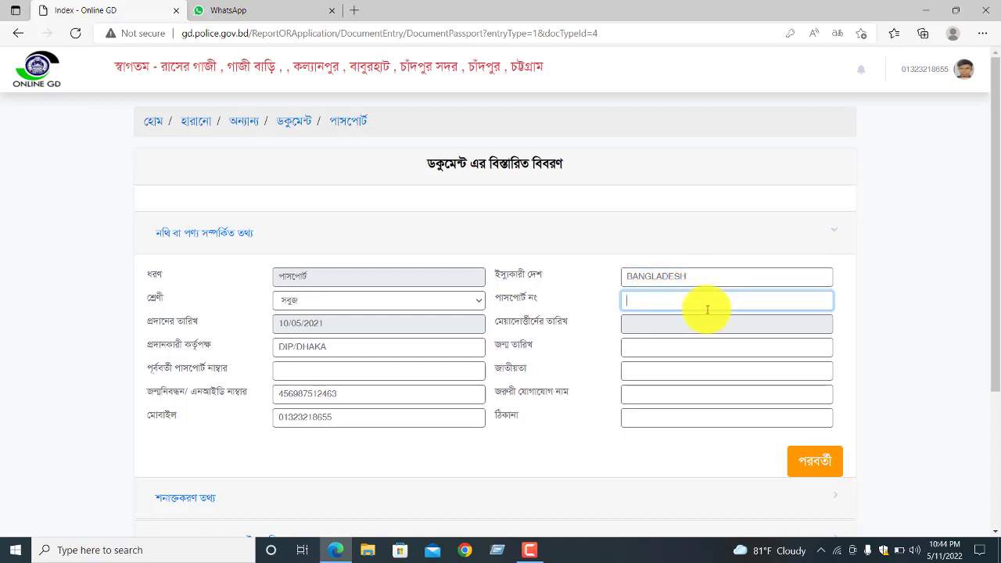
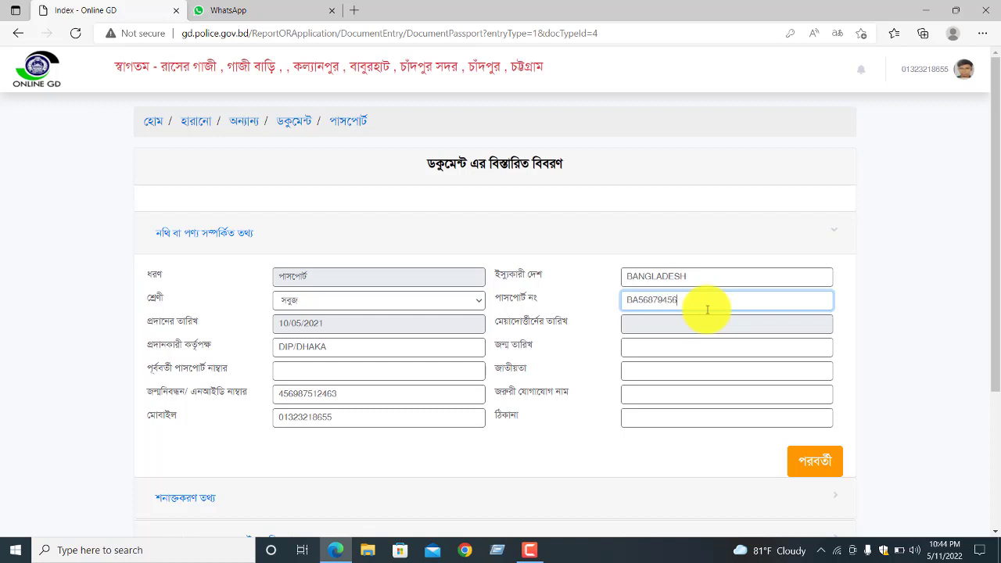
left_click(685, 329)
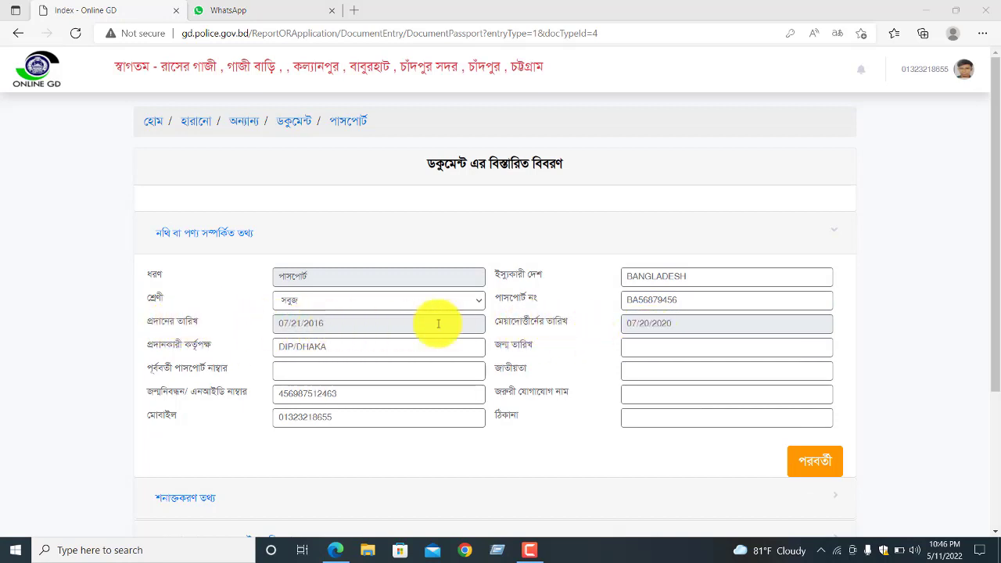
left_click(639, 350)
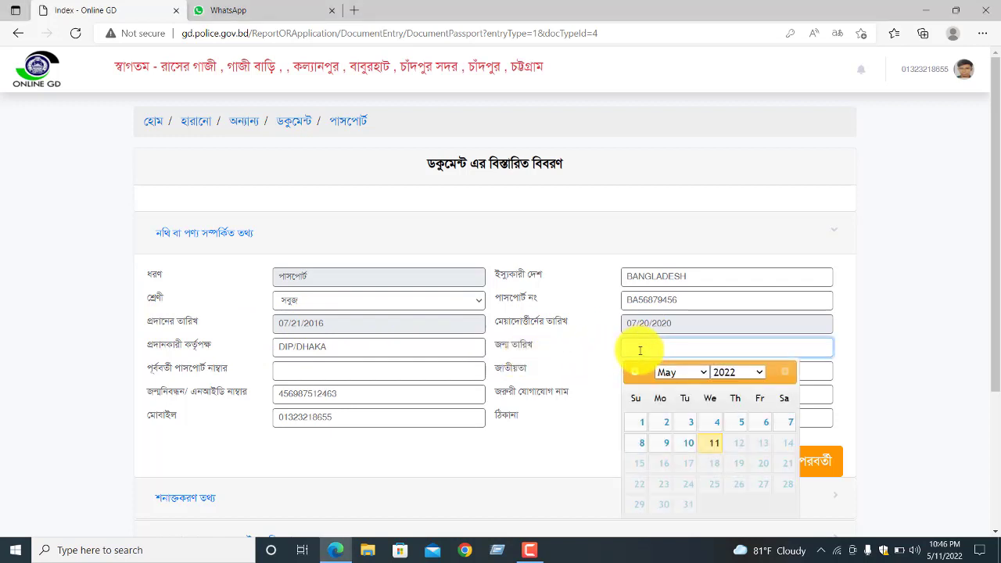
- Enter nationality BANGLADESHI, the emergency contact's name and the address
left_click(642, 373)
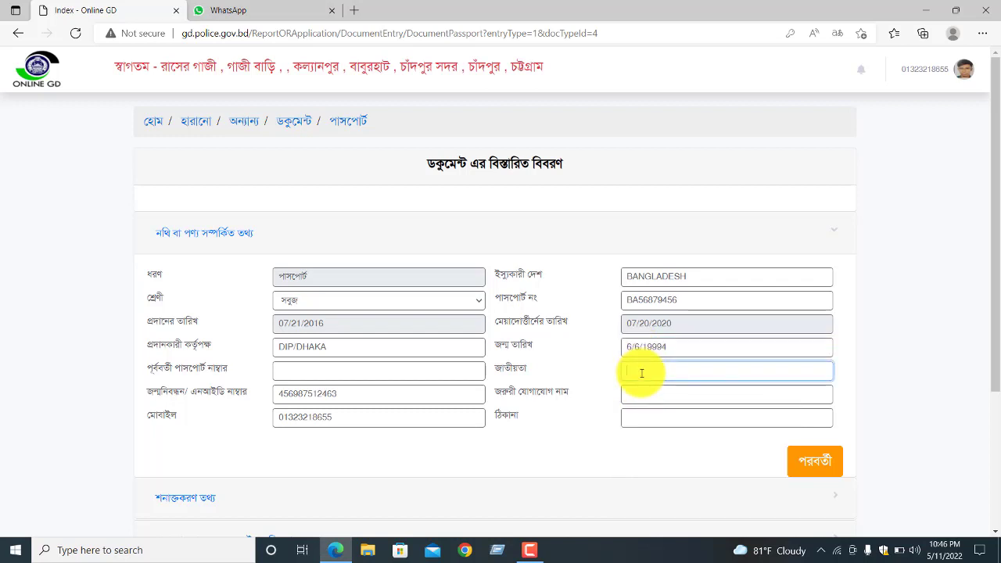
type("BANGLADESHI")
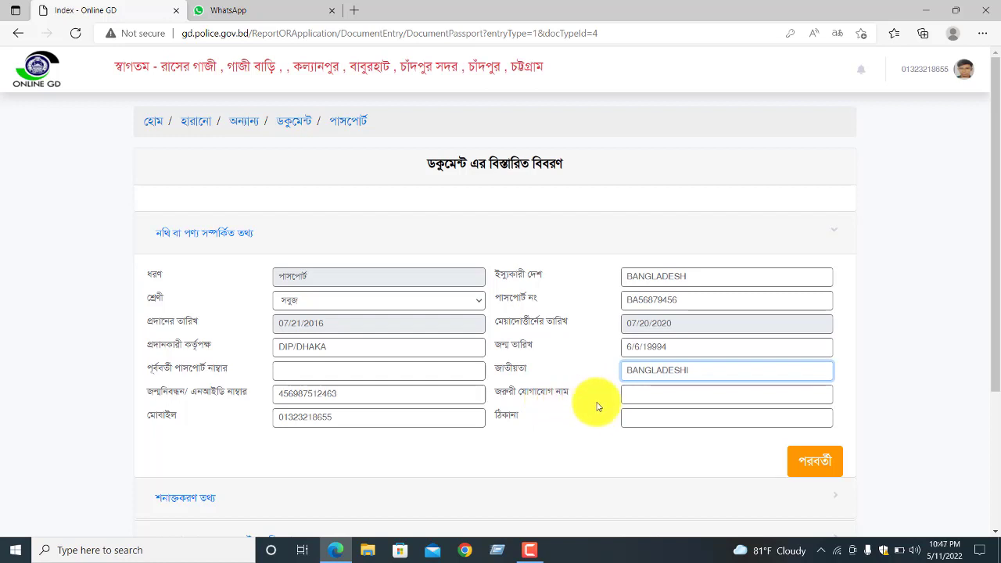
left_click(647, 397)
type("MOSTAFA")
left_click(656, 416)
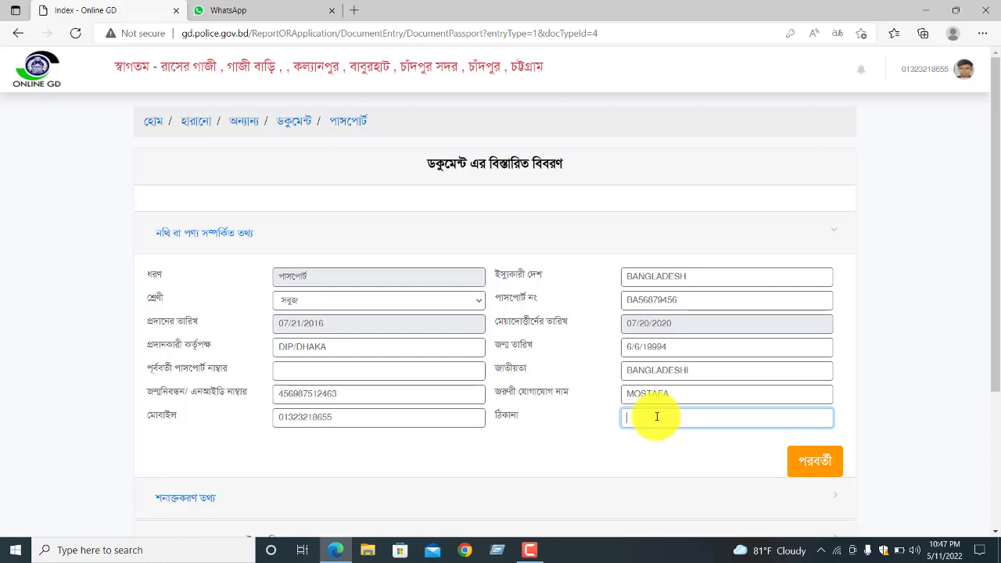
type("KHULISHADULI")
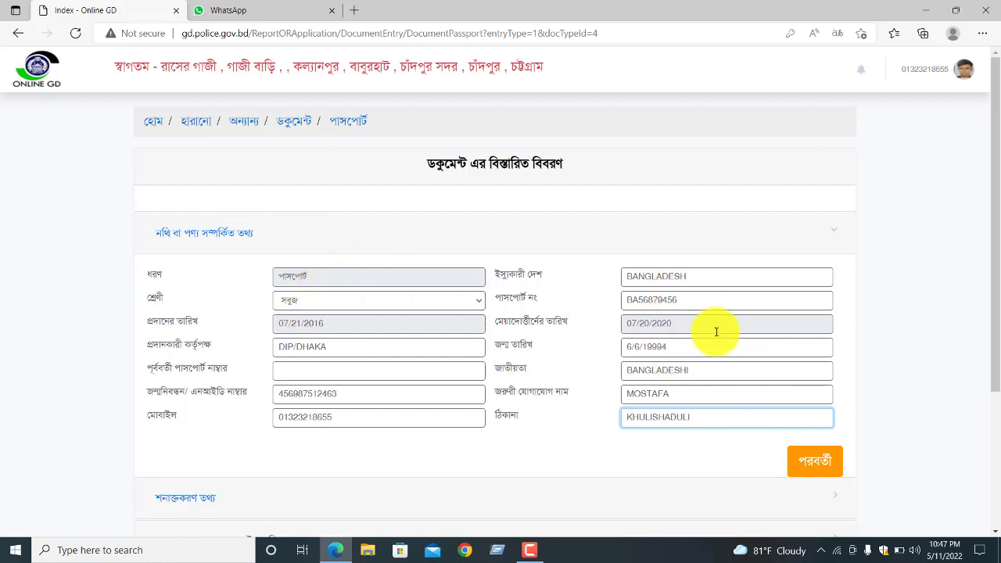
- Attach 'WhatsApp Image 2022-05-09 at 1.53.40 PM.jpeg' as the identification photo and continue
scroll(782, 375, "down", 2)
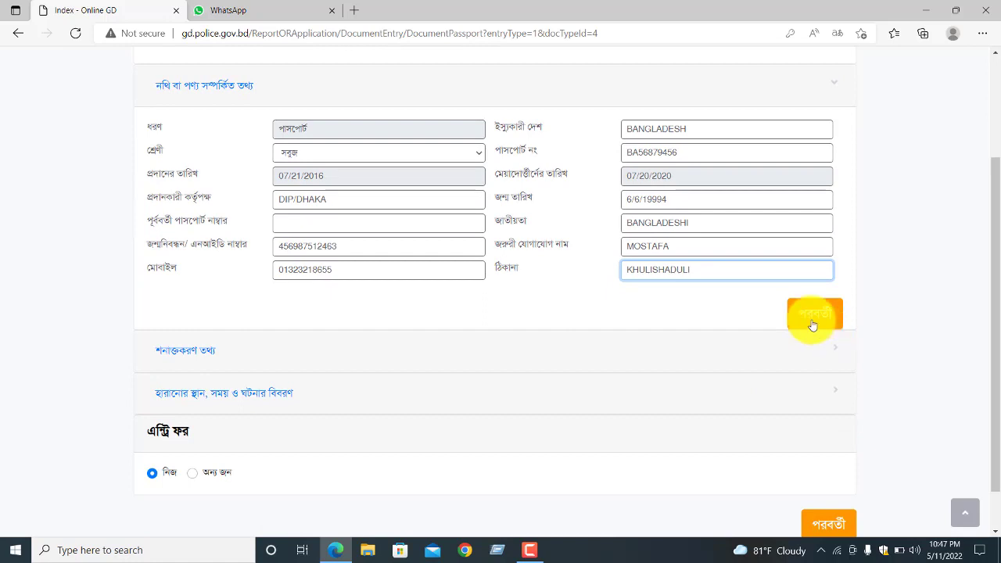
left_click(812, 323)
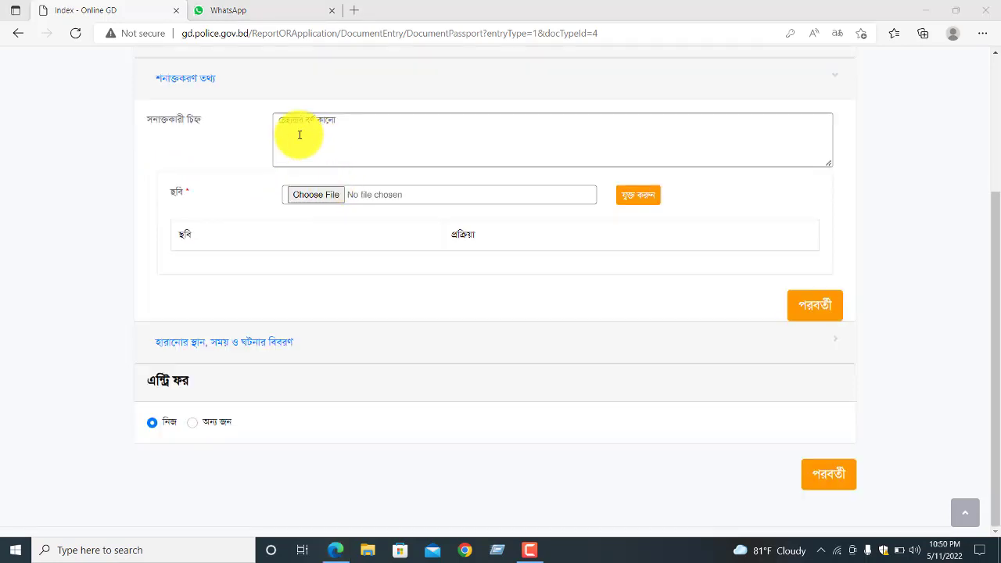
left_click(310, 196)
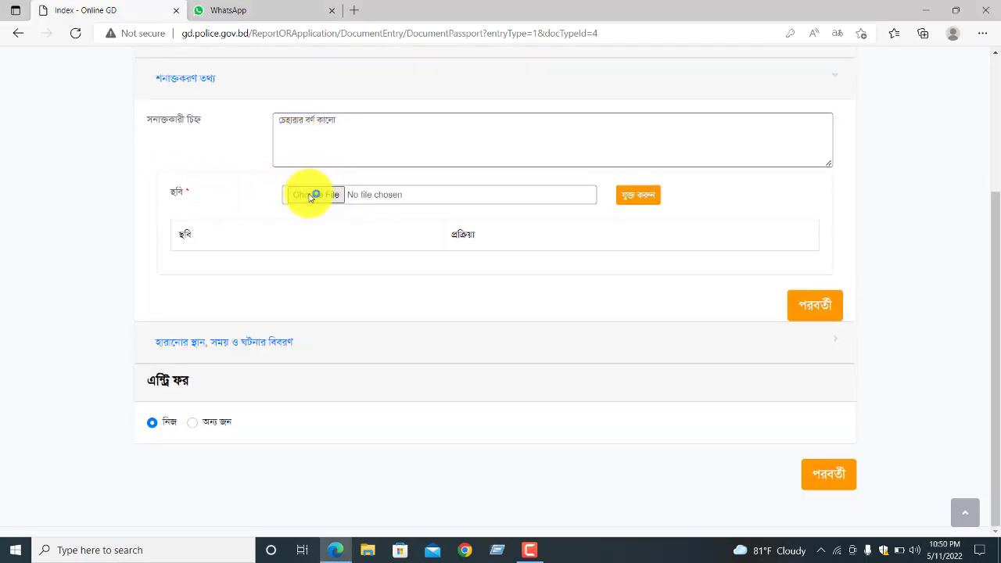
double_click(300, 182)
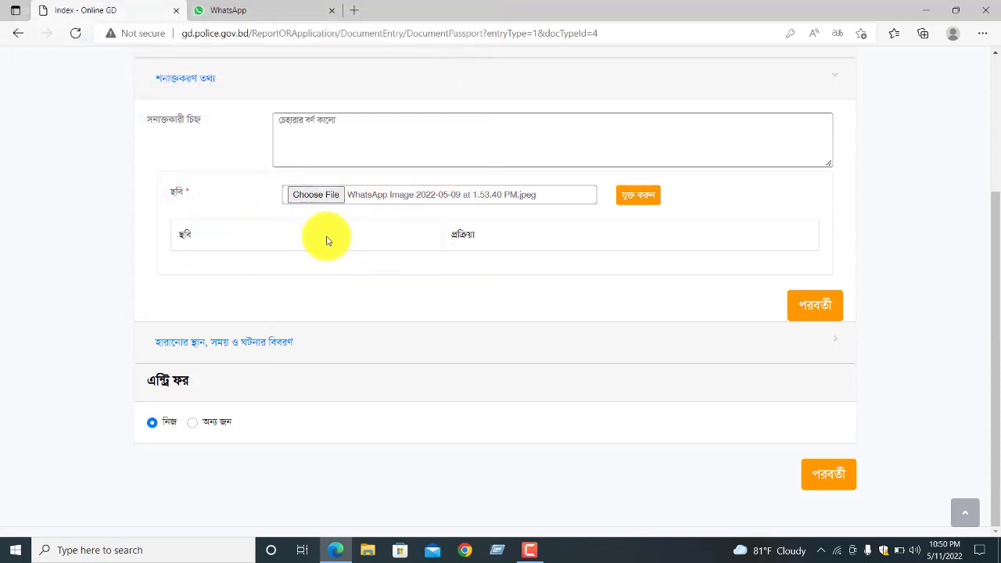
left_click(822, 306)
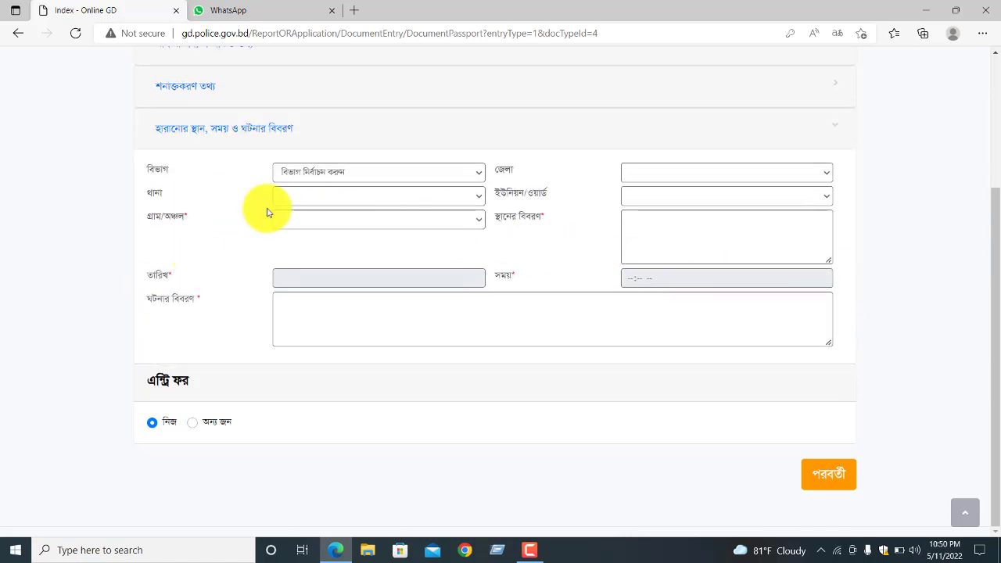
left_click(322, 173)
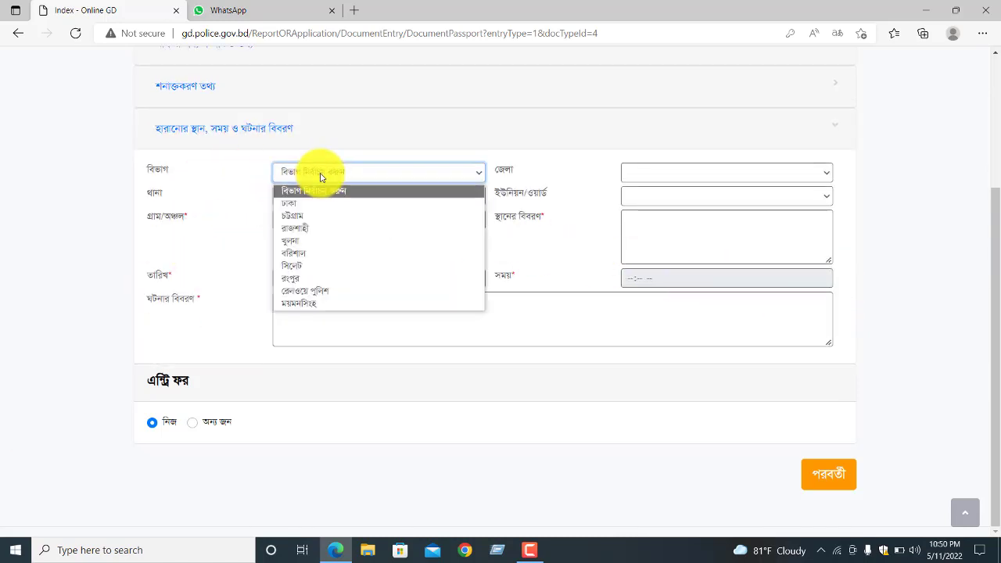
left_click(293, 219)
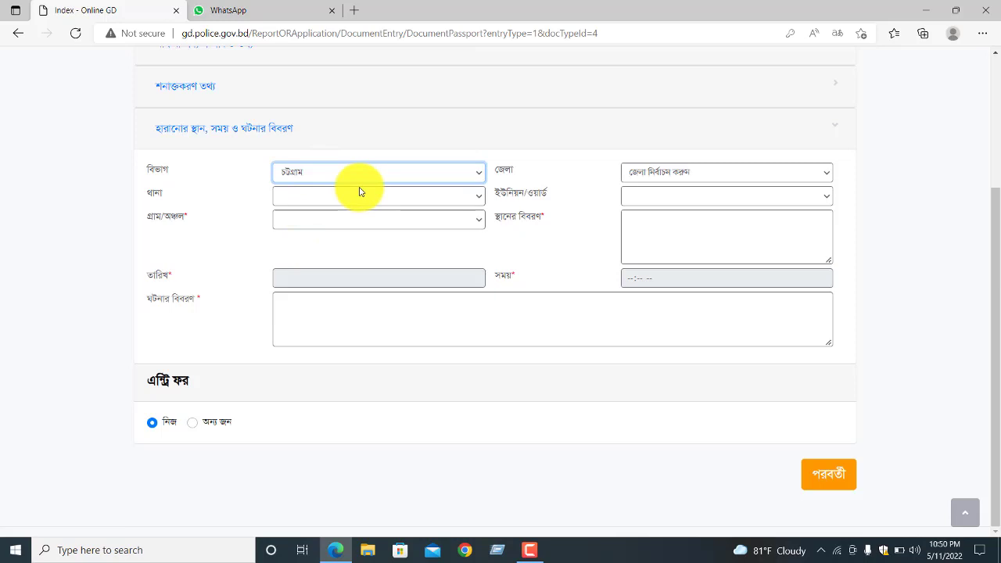
left_click(662, 173)
left_click(670, 227)
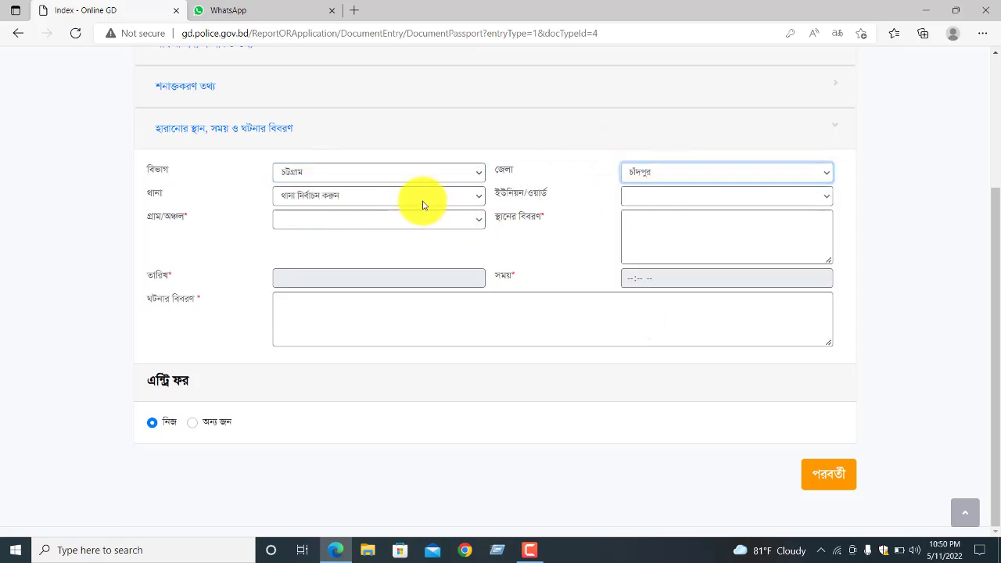
left_click(422, 205)
left_click(335, 231)
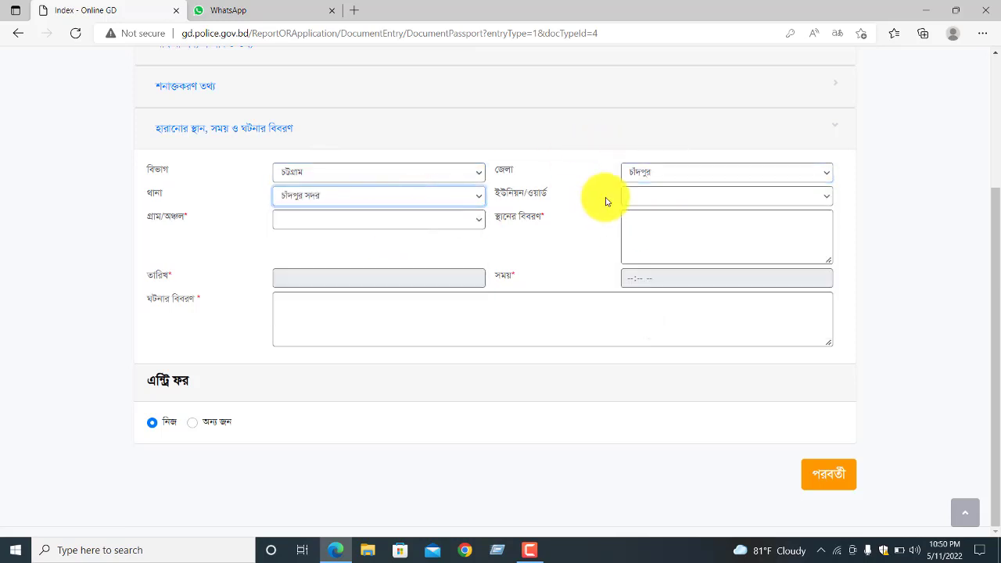
left_click(661, 197)
scroll(678, 344, "down", 1)
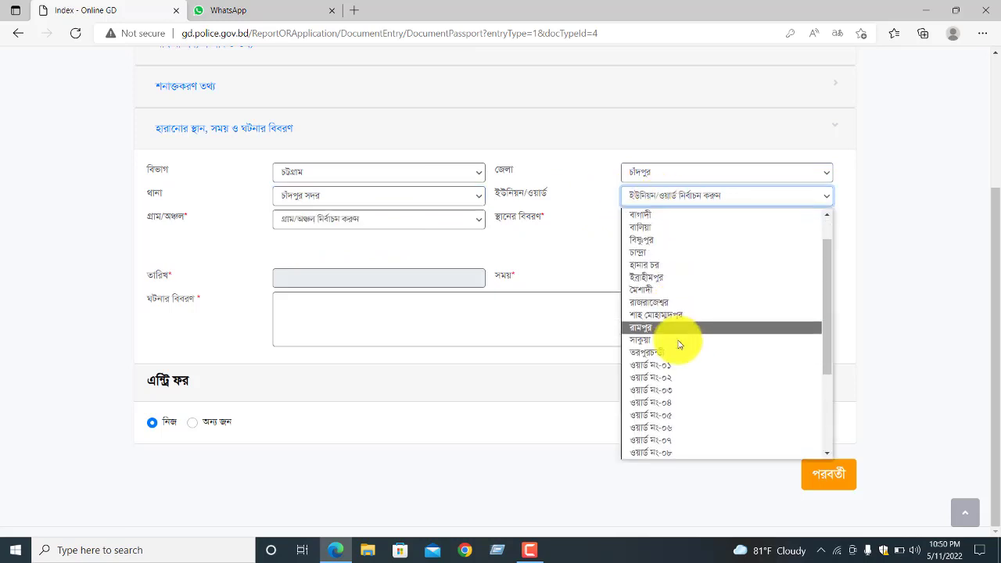
scroll(679, 344, "down", 3)
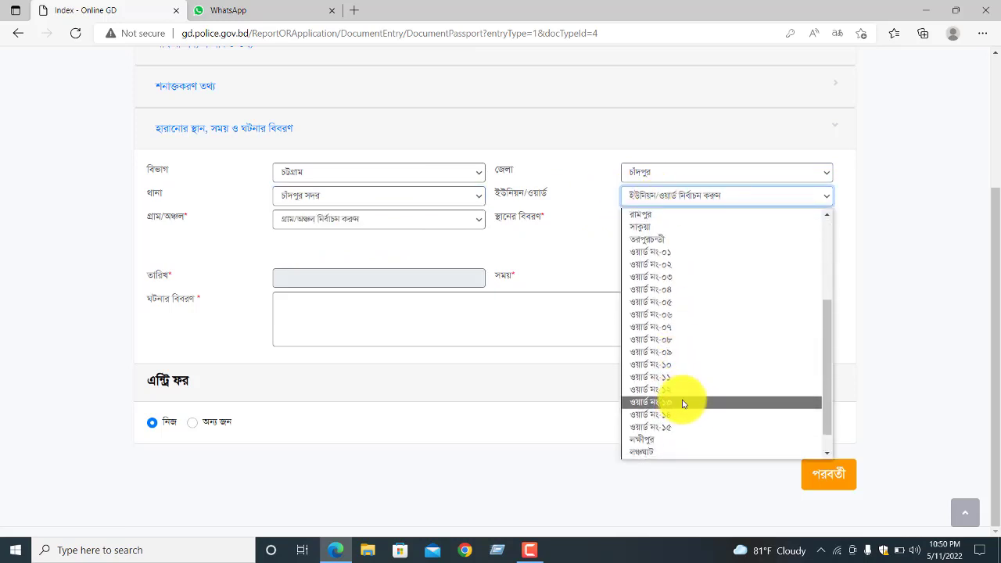
left_click(683, 402)
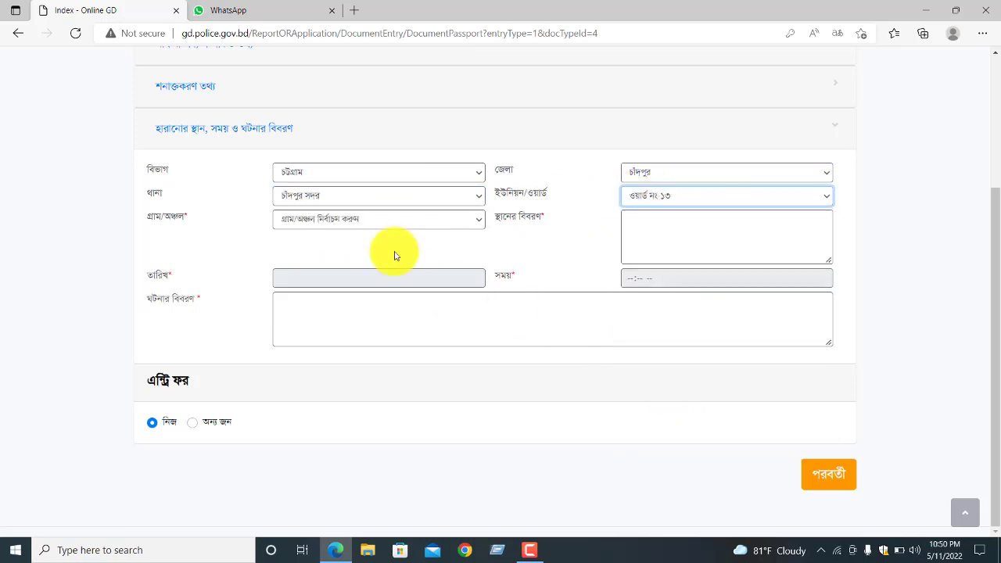
left_click(304, 221)
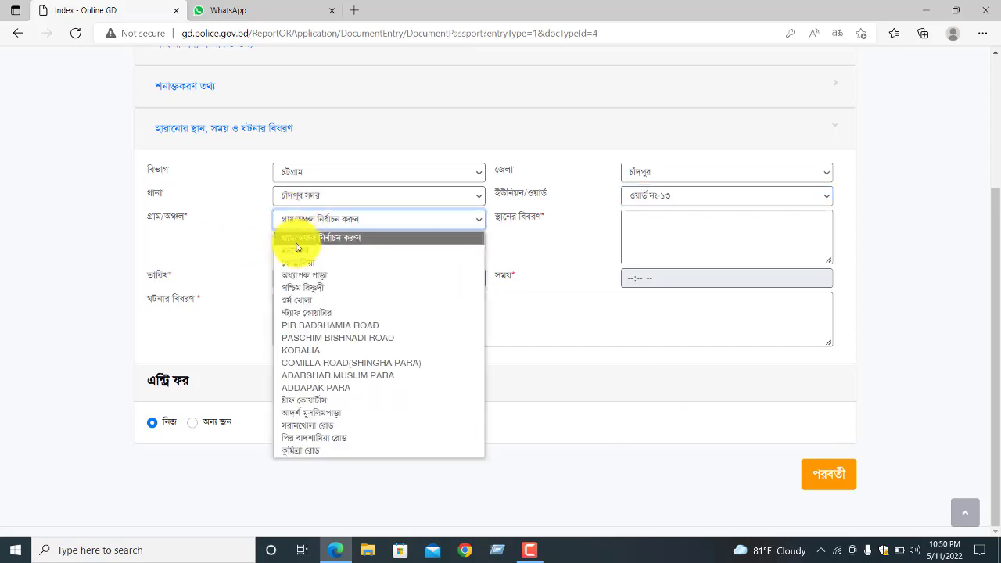
left_click(341, 362)
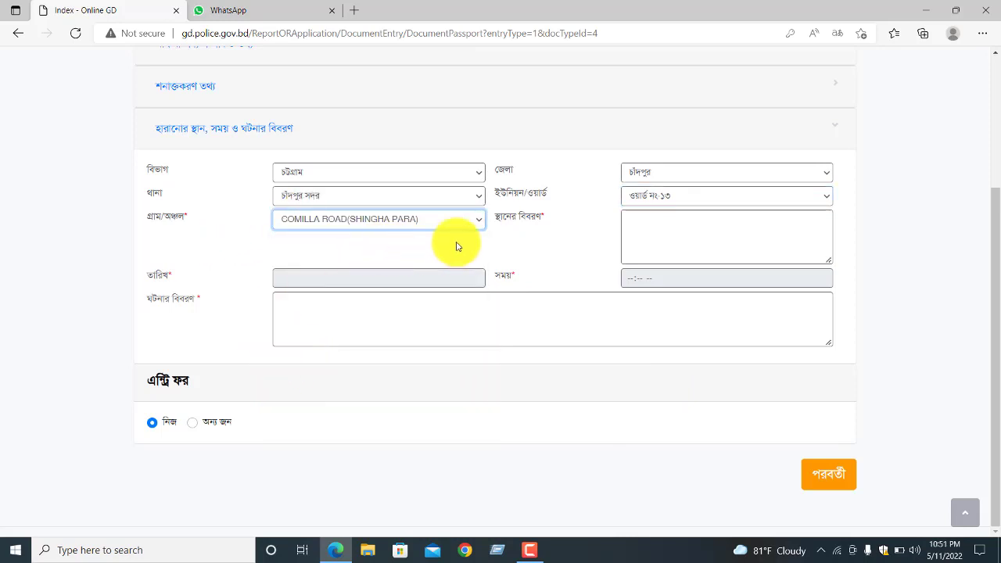
- Enter 'বাজার থেকে বাড়ি পথে যাওয়ার সময়' as the স্থানের বিবরণ place description
left_click(657, 222)
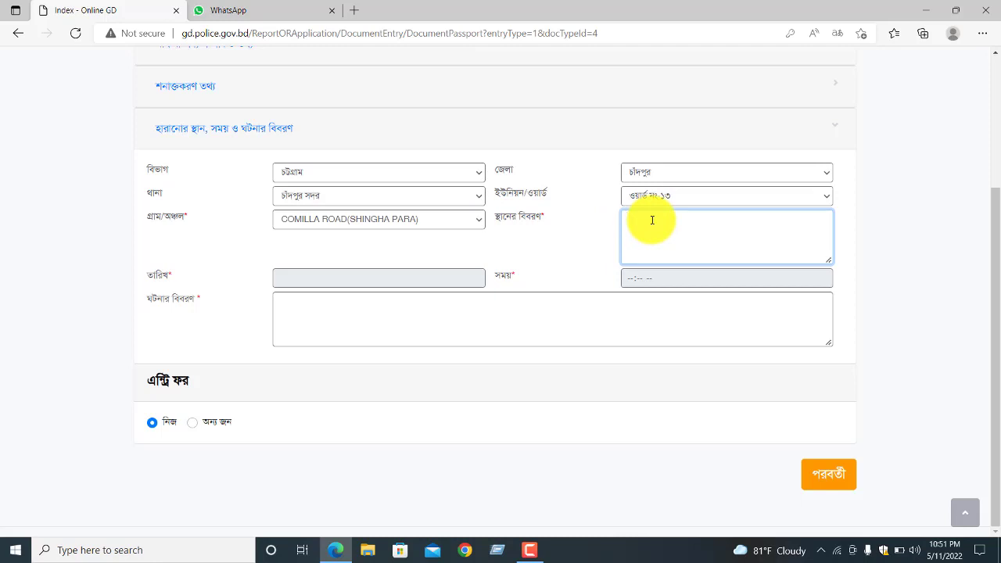
type("ন")
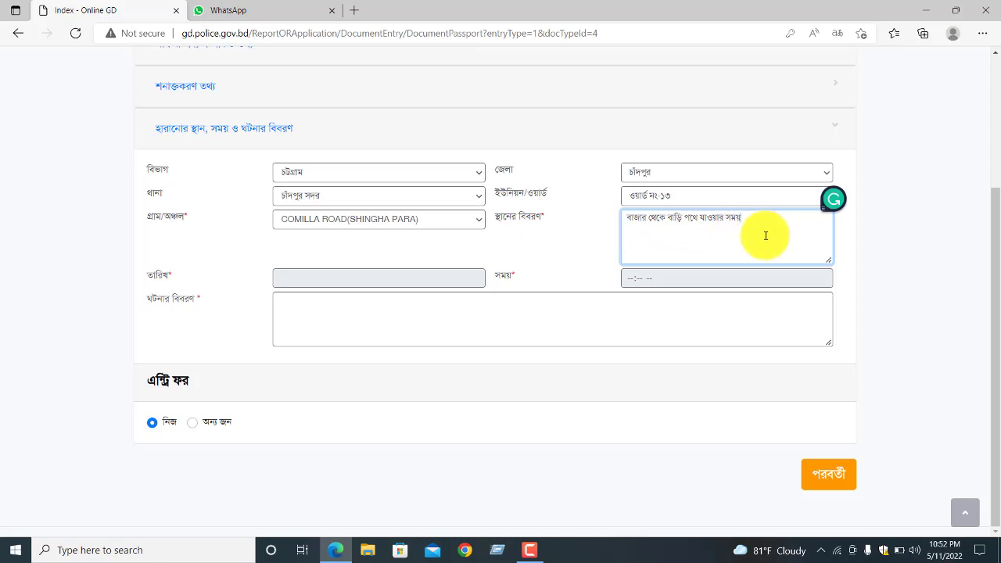
left_click(361, 281)
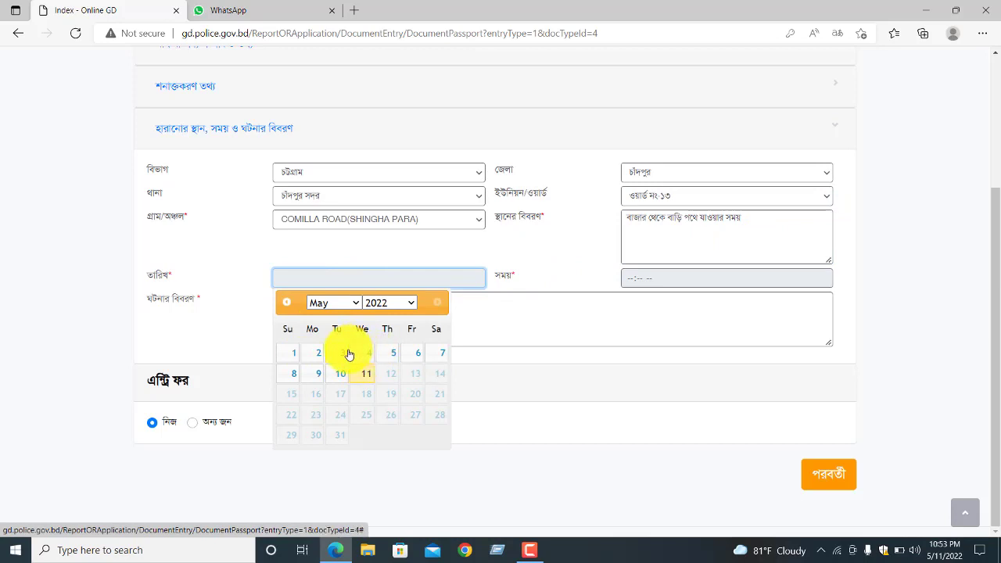
- Set the loss date to 2 May 2022 and the loss time to 02:53 AM
left_click(409, 307)
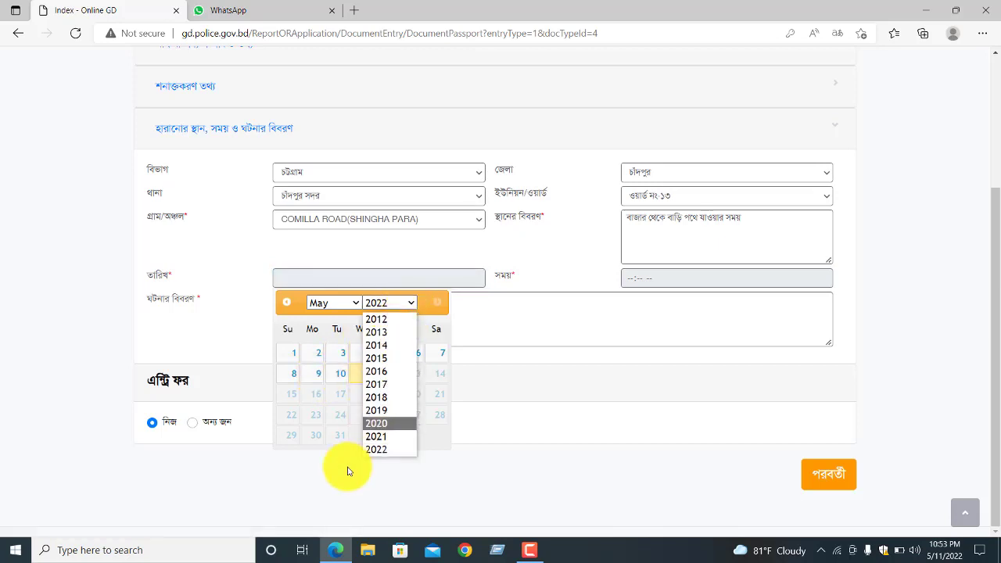
left_click(319, 356)
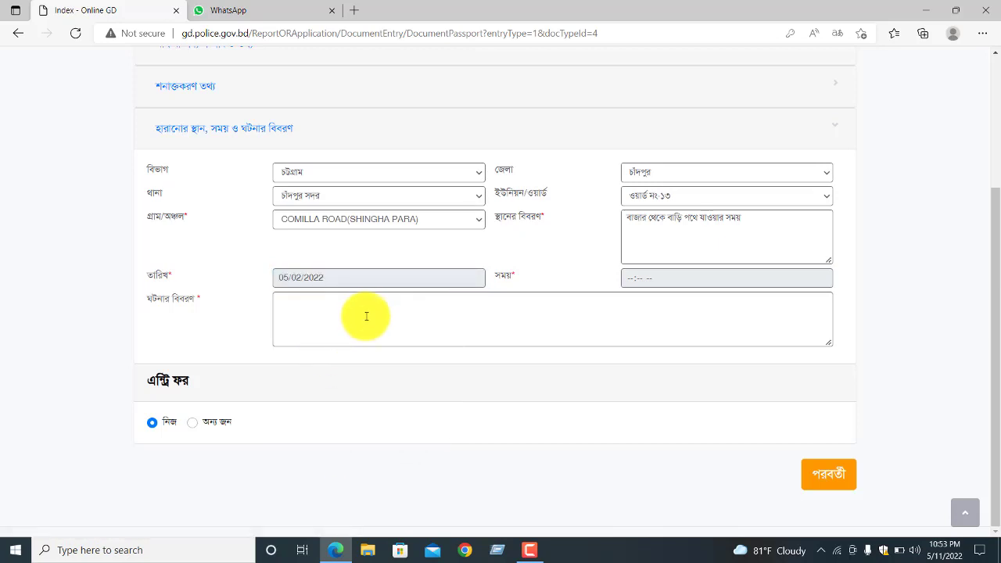
left_click(648, 281)
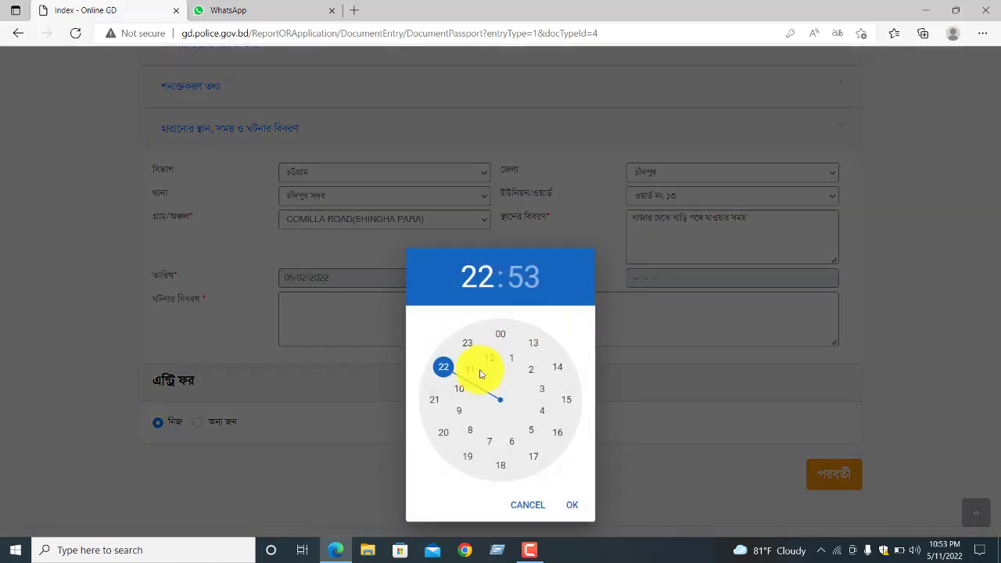
left_click(530, 370)
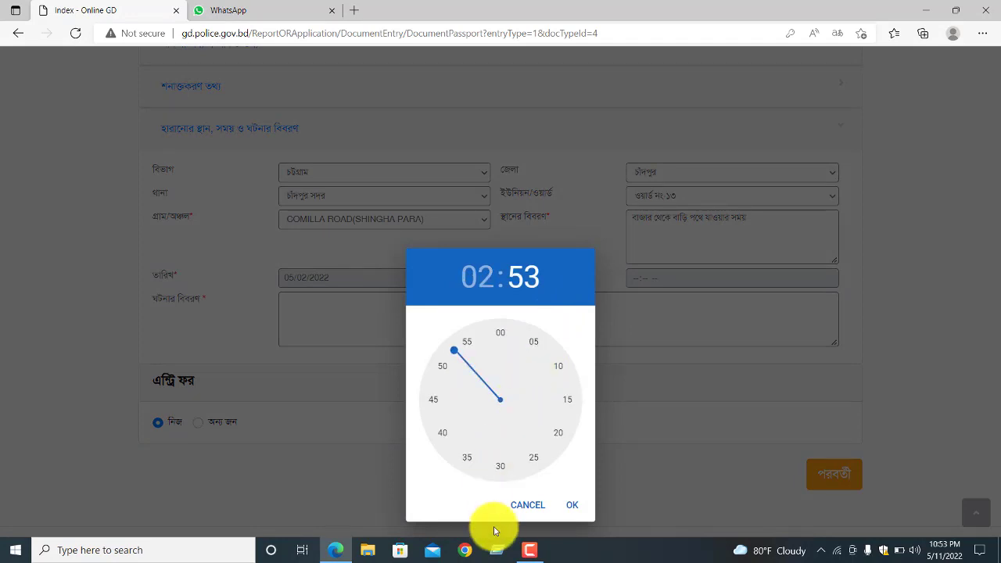
left_click(578, 506)
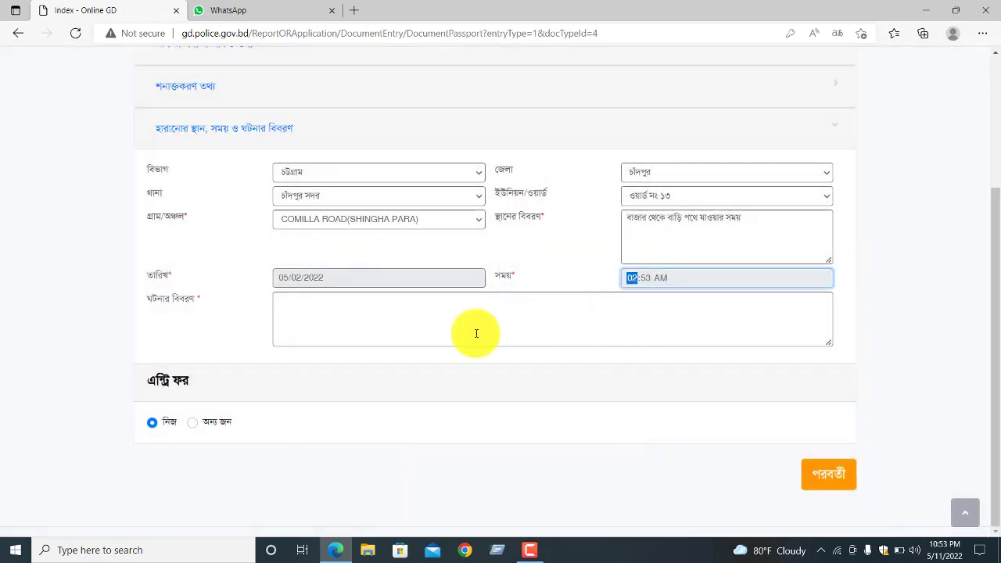
left_click(327, 313)
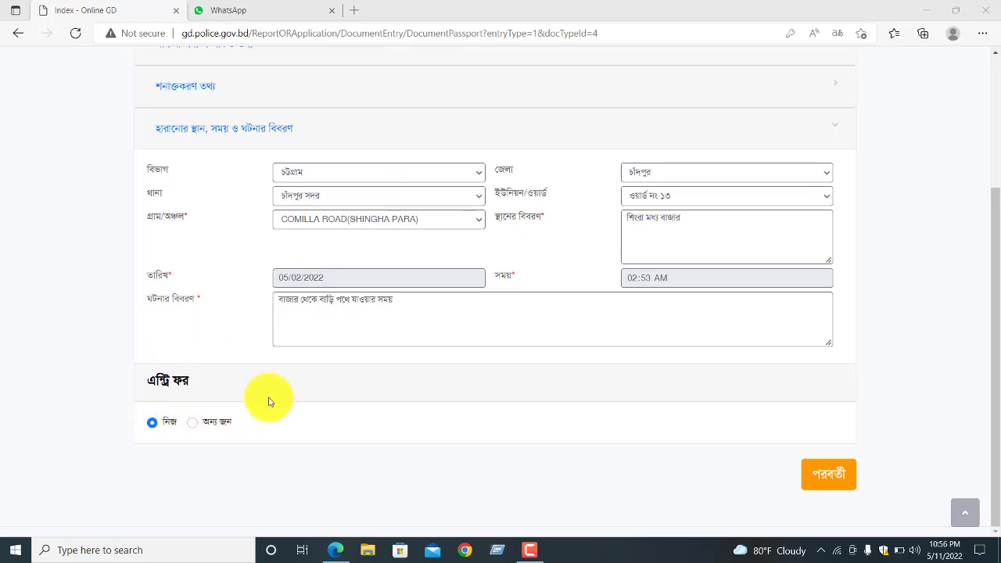
- Try পাসপোর্ট as the other person's document, dismiss the NID-only warning, and reselect অন্য জন
left_click(194, 427)
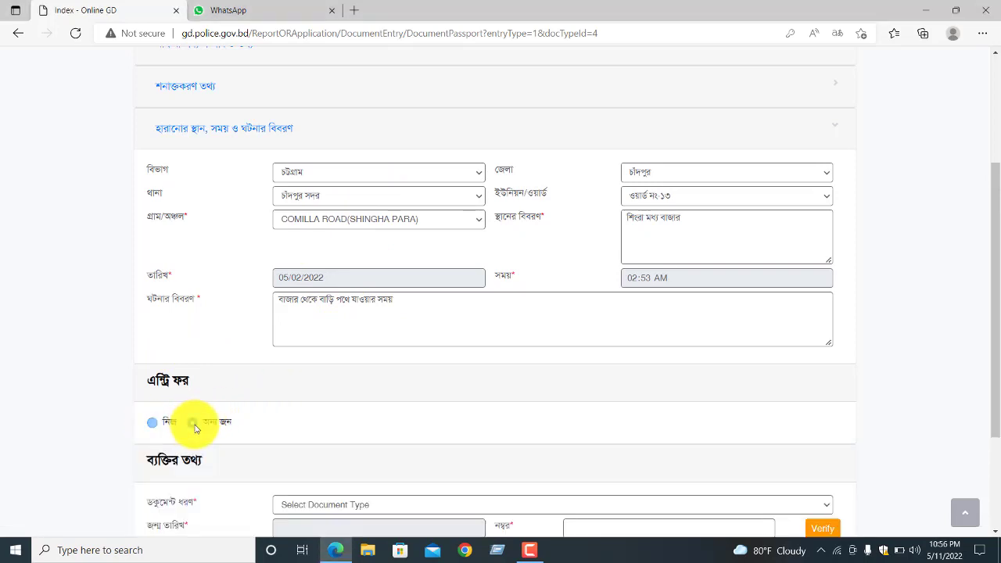
scroll(415, 391, "down", 3)
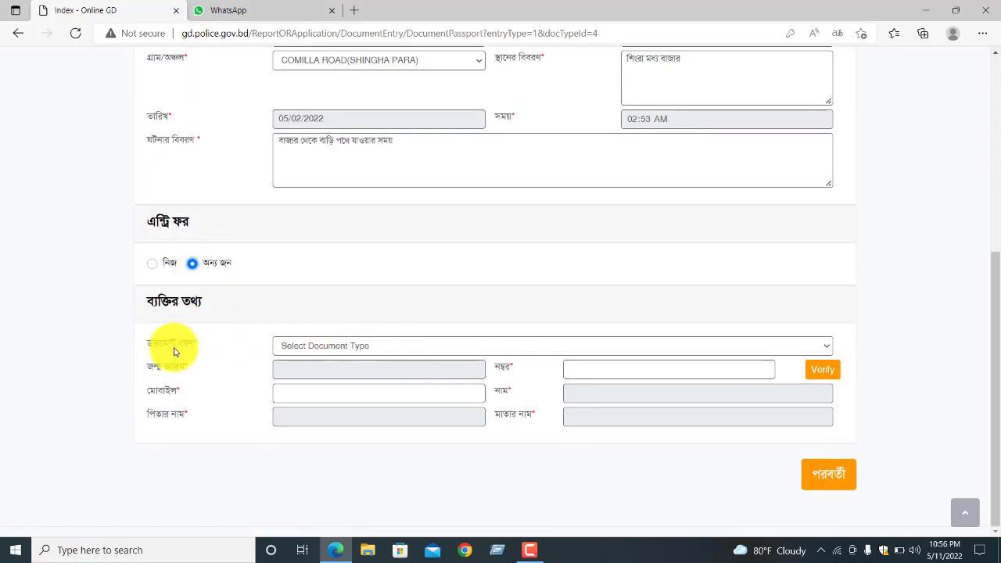
left_click(455, 352)
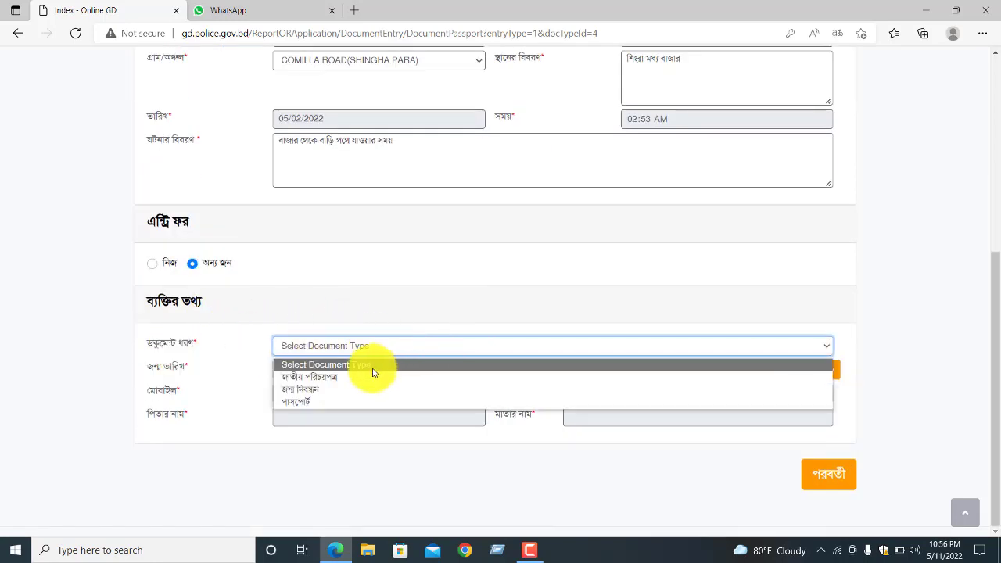
left_click(316, 403)
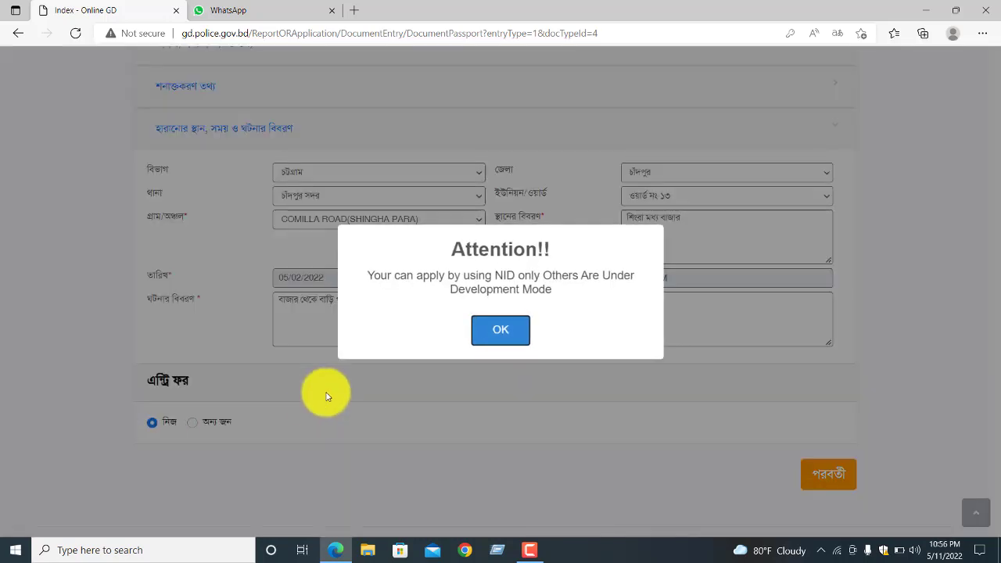
left_click(501, 331)
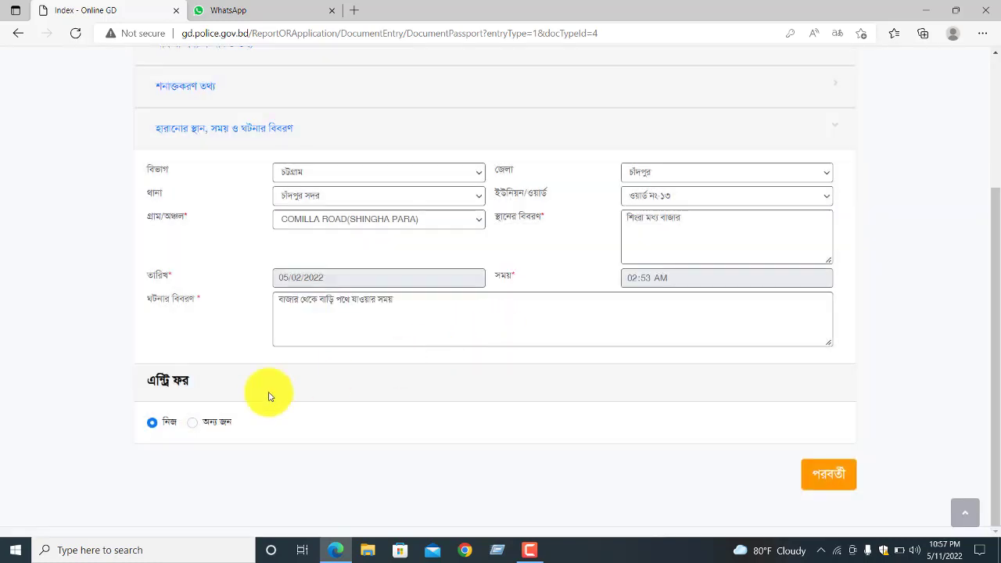
left_click(192, 421)
scroll(395, 405, "down", 2)
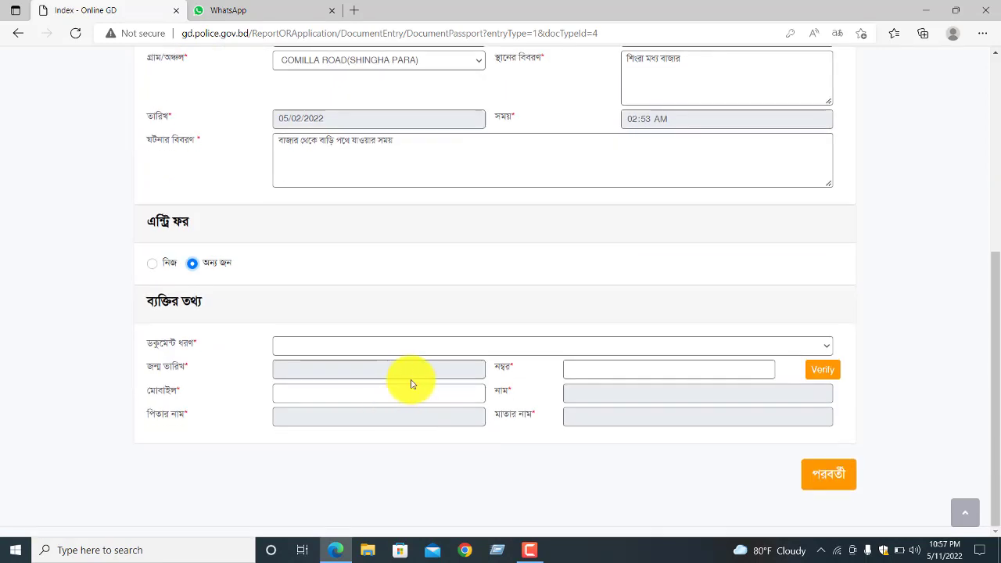
left_click(479, 352)
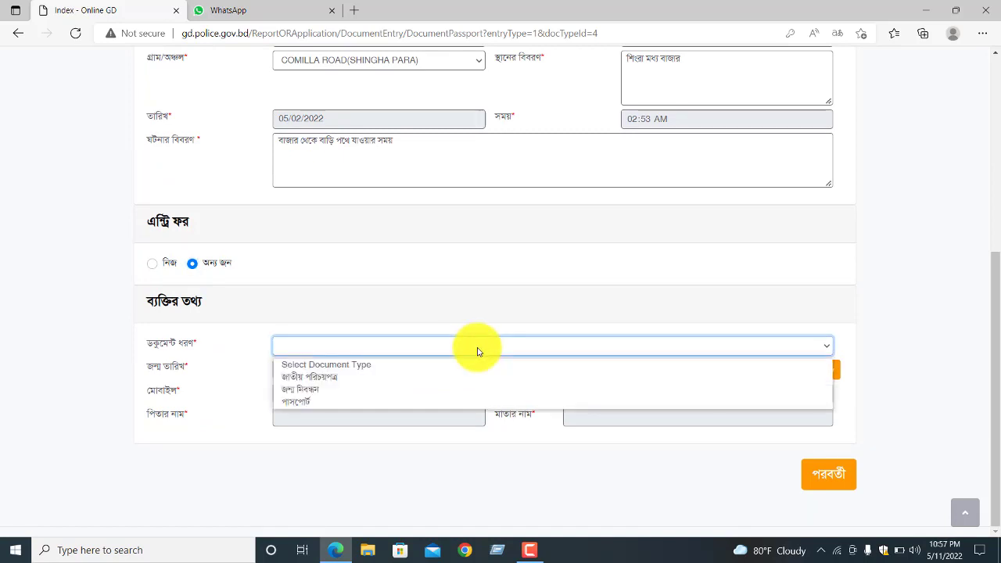
left_click(362, 382)
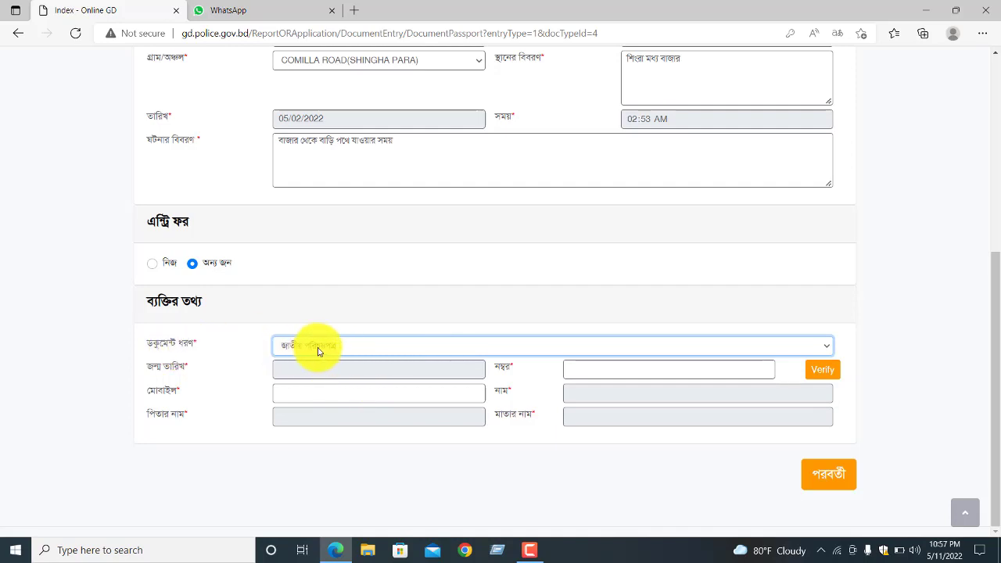
left_click(340, 373)
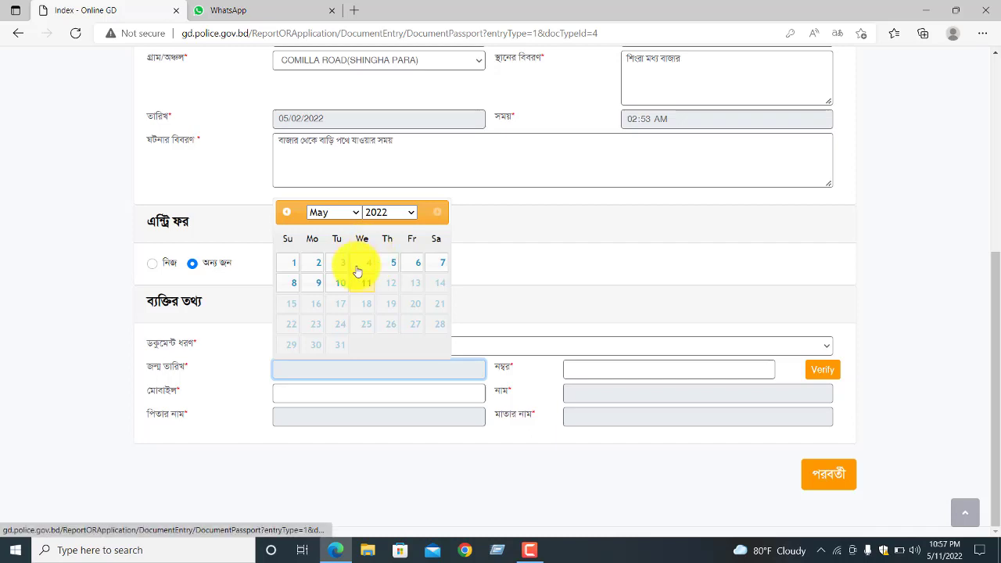
left_click(395, 213)
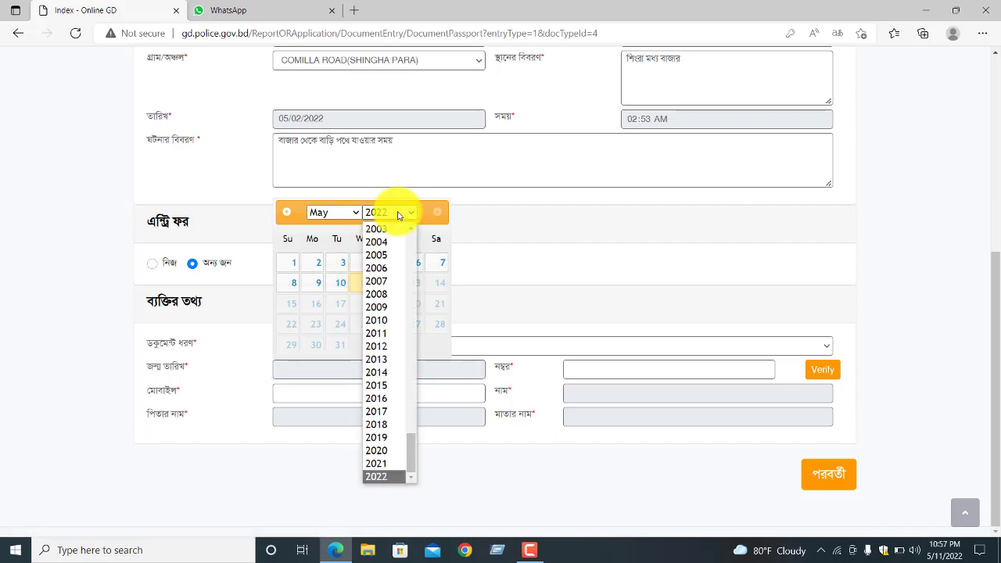
scroll(387, 266, "up", 5)
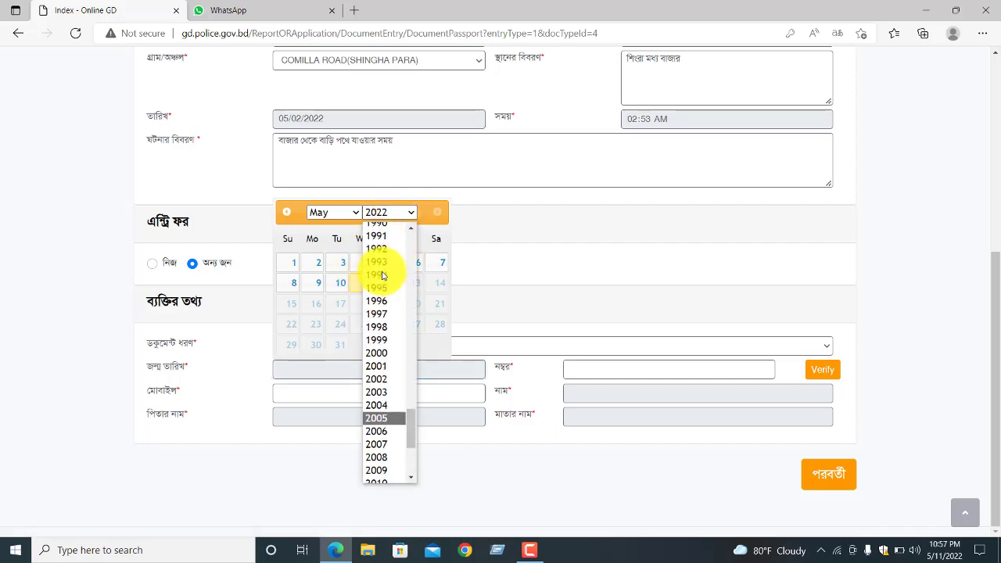
left_click(382, 346)
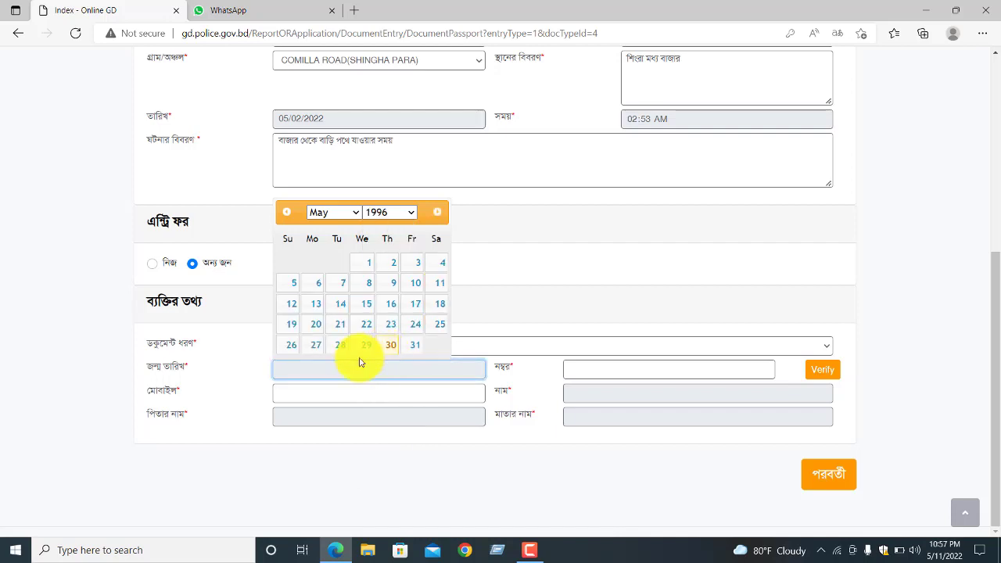
left_click(344, 284)
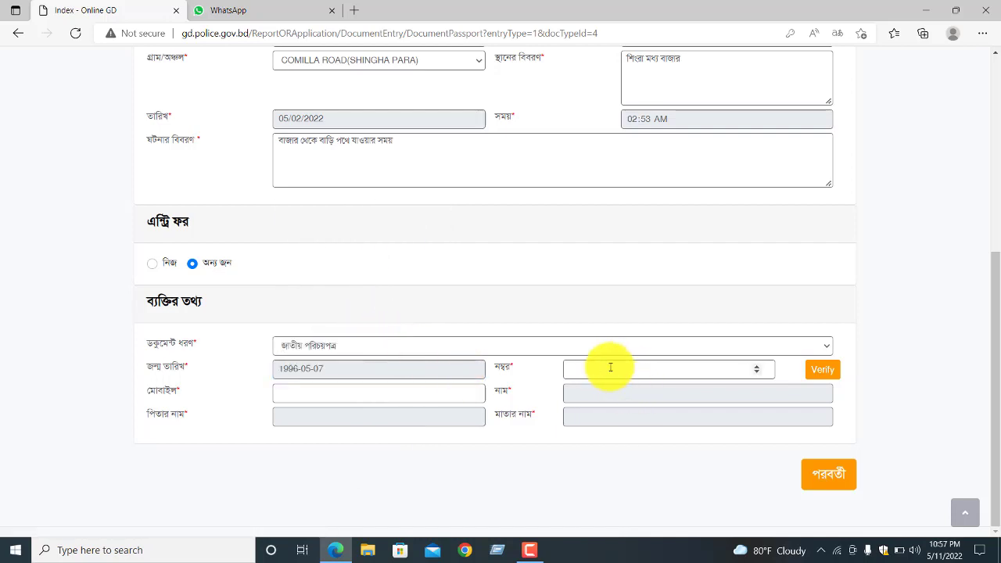
- Autofill the NID number, then go through the mobile, father's, mother's and name fields
left_click(586, 372)
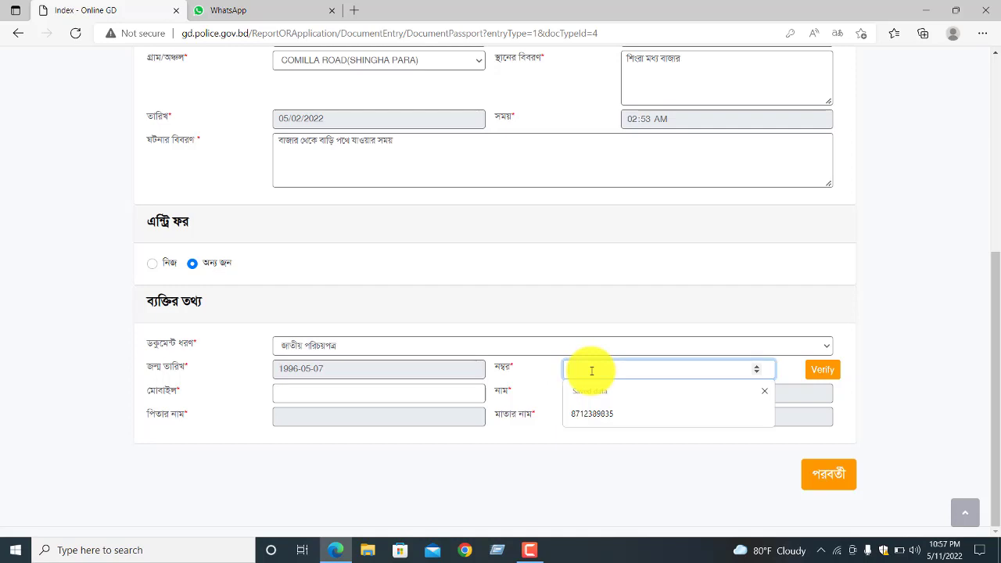
left_click(592, 416)
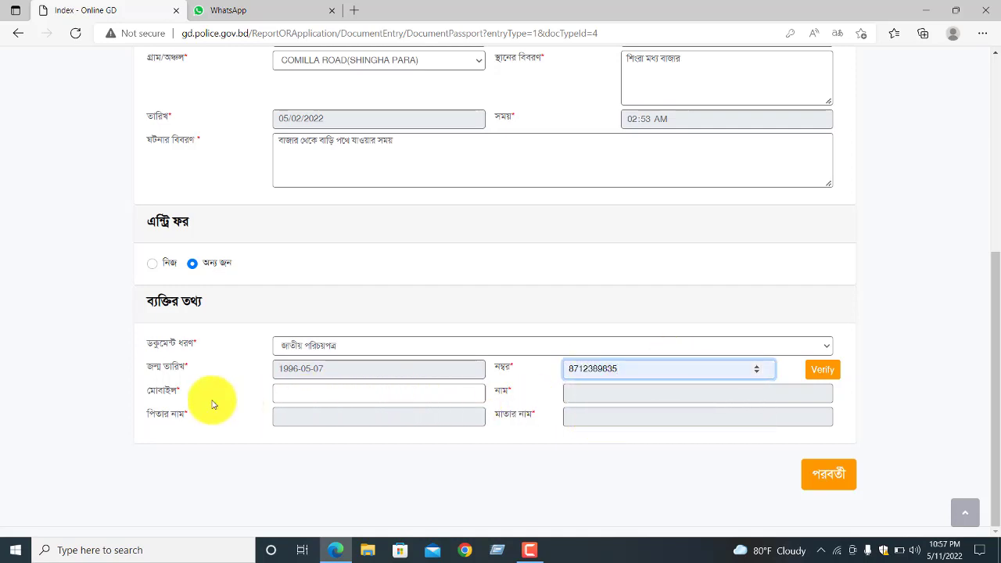
left_click(290, 394)
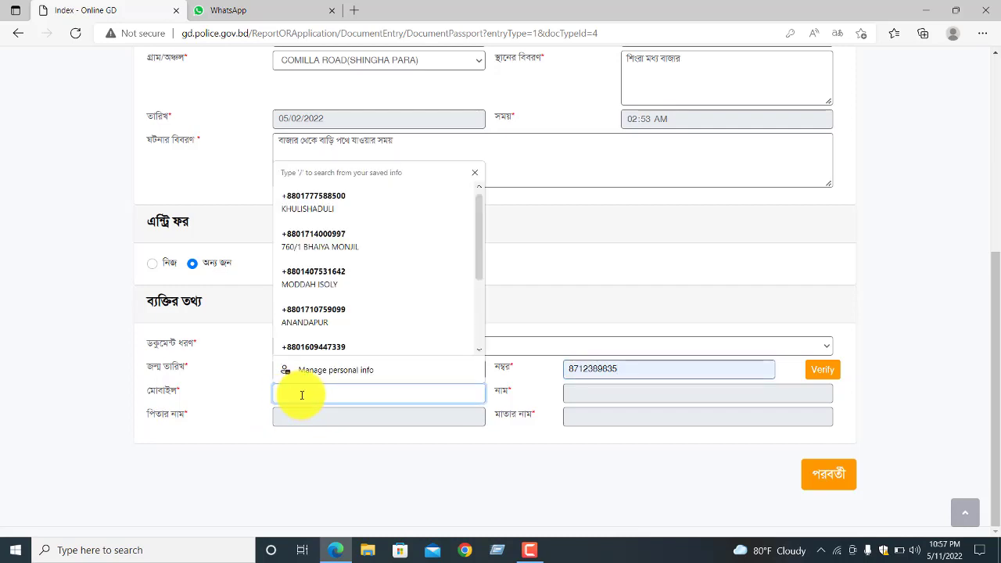
left_click(367, 417)
left_click(601, 422)
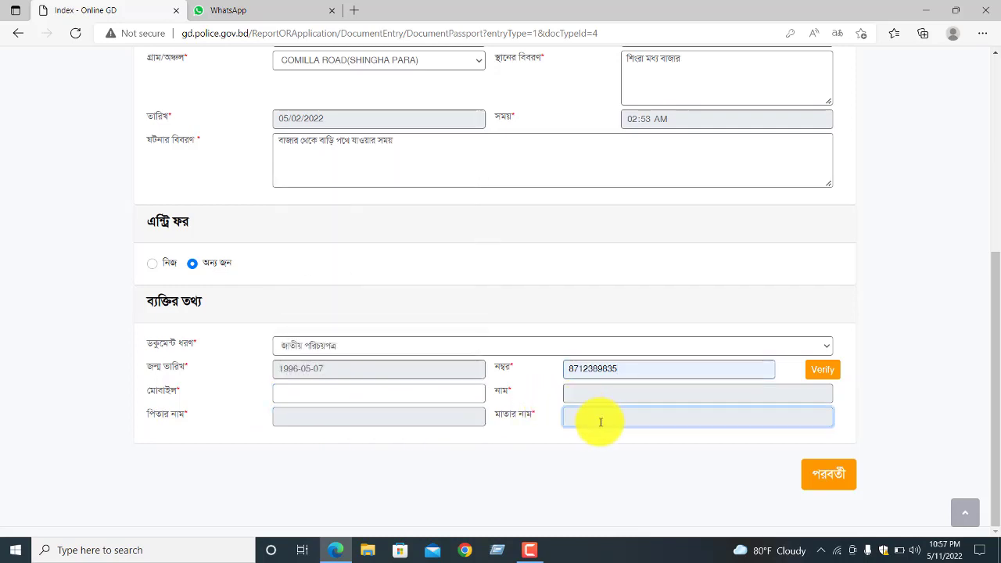
left_click(592, 394)
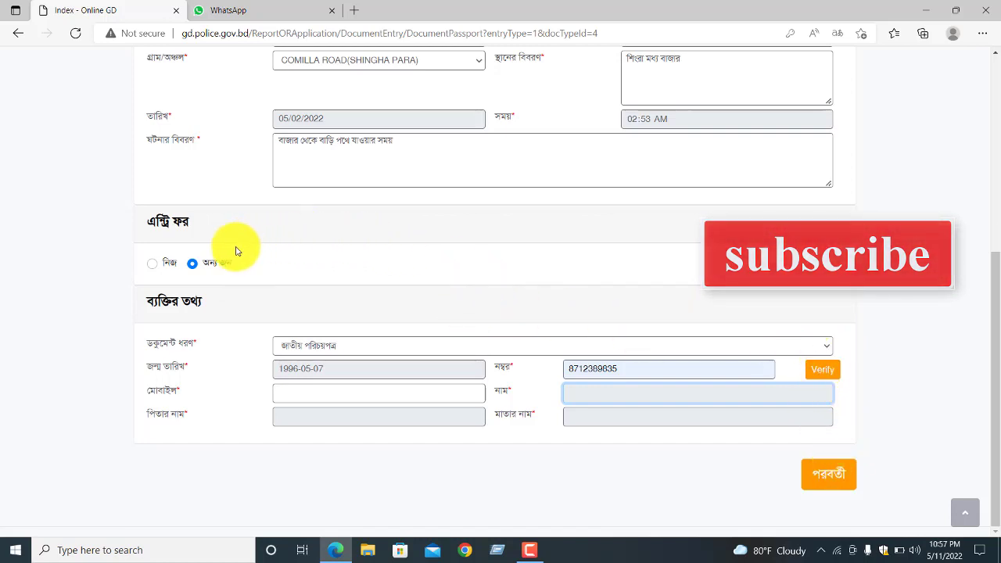
- Switch the entry to নিজ and review the 'Type of Lost Object' summary preview
left_click(155, 266)
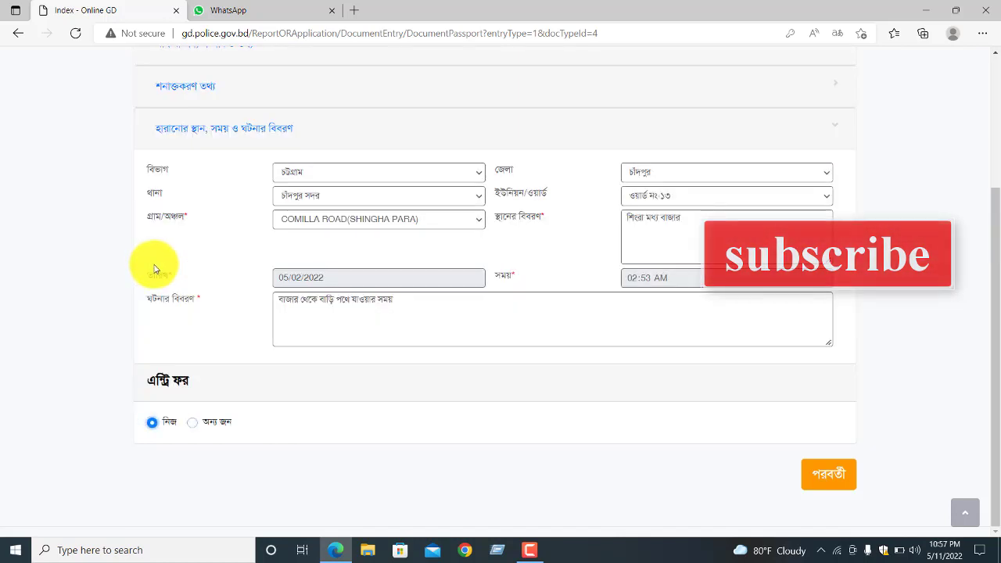
left_click(821, 469)
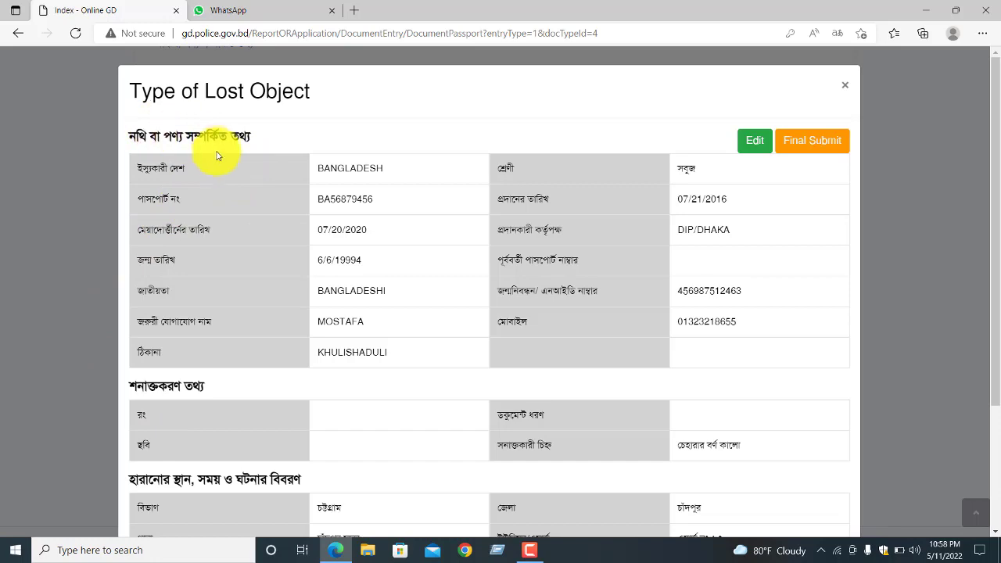
scroll(224, 180, "down", 2)
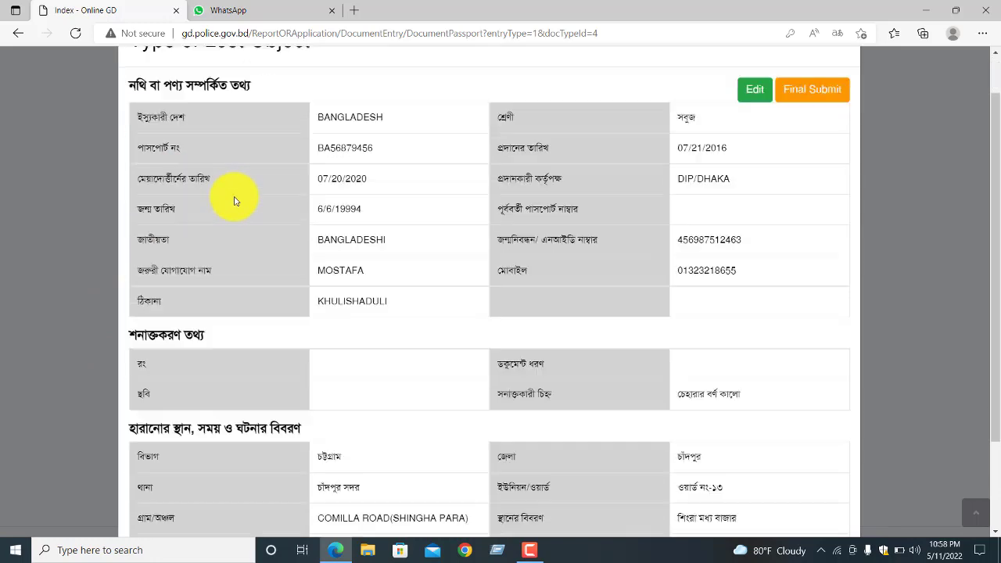
scroll(219, 252, "down", 1)
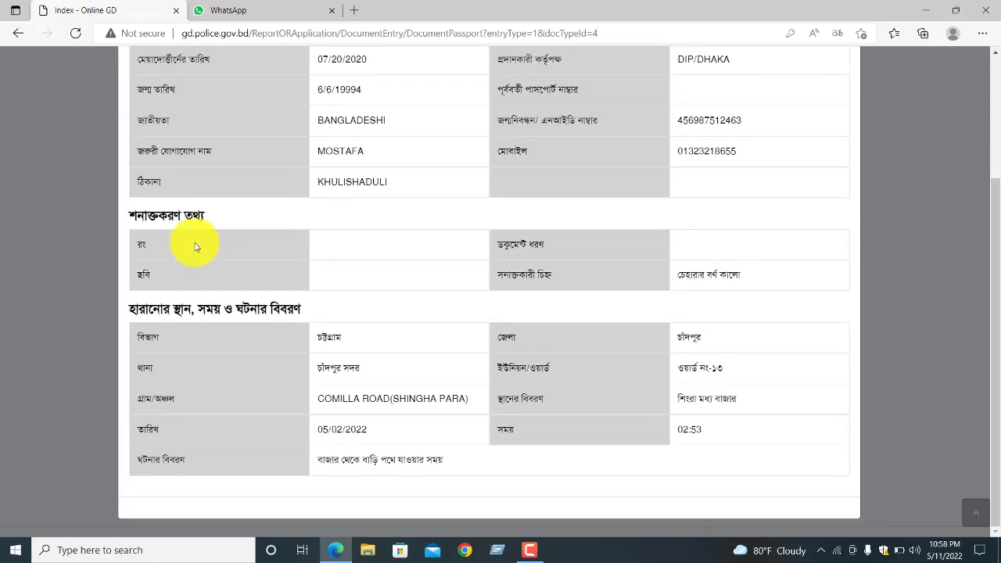
scroll(482, 312, "up", 3)
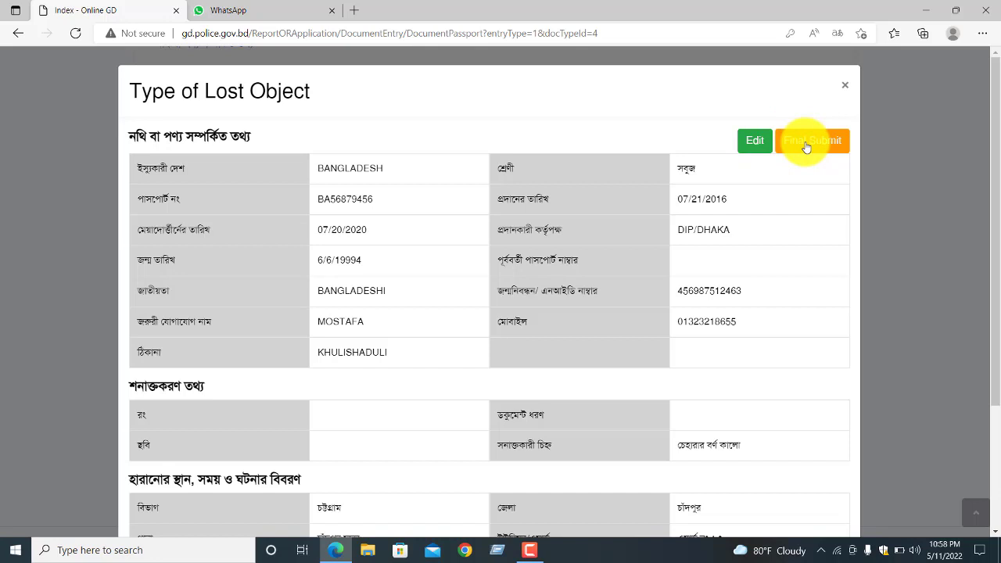
- Close the Type of Lost Object summary and return to the home page via the হোম breadcrumb
left_click(845, 88)
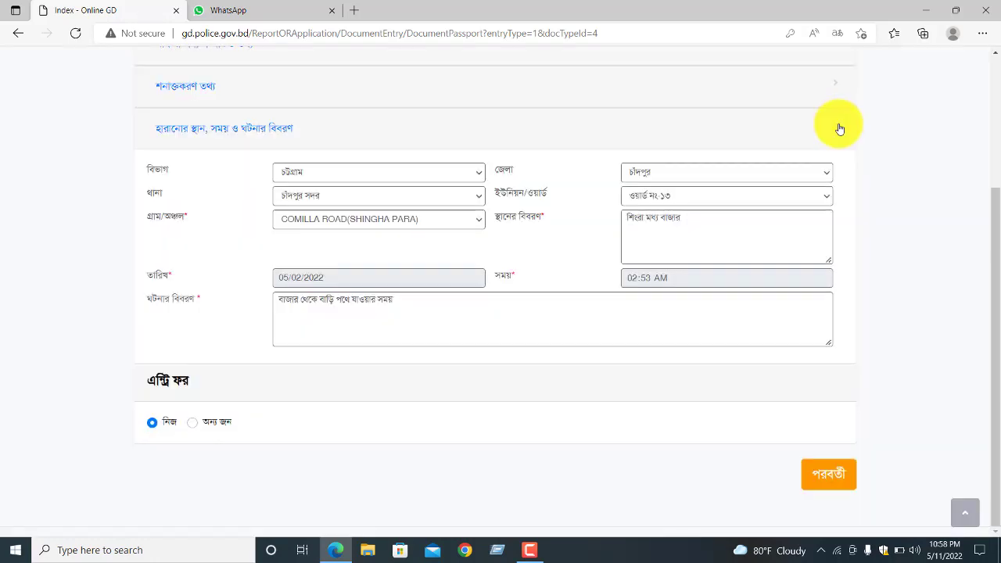
scroll(839, 125, "up", 3)
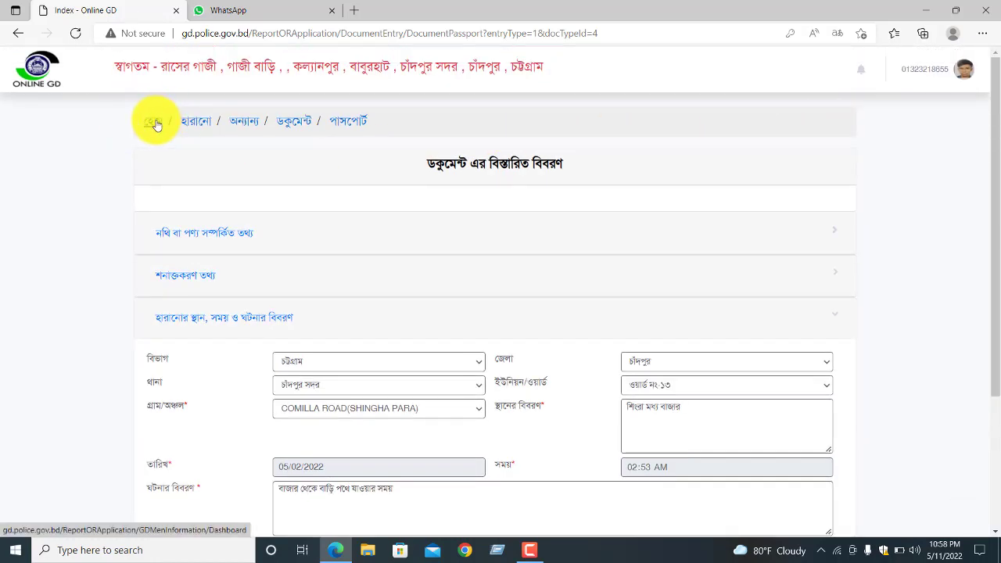
left_click(153, 123)
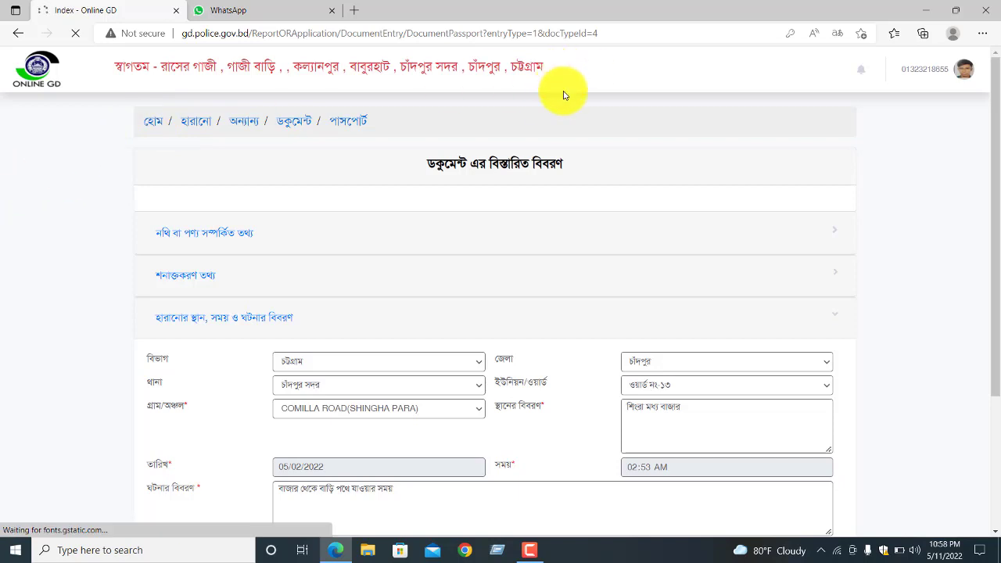